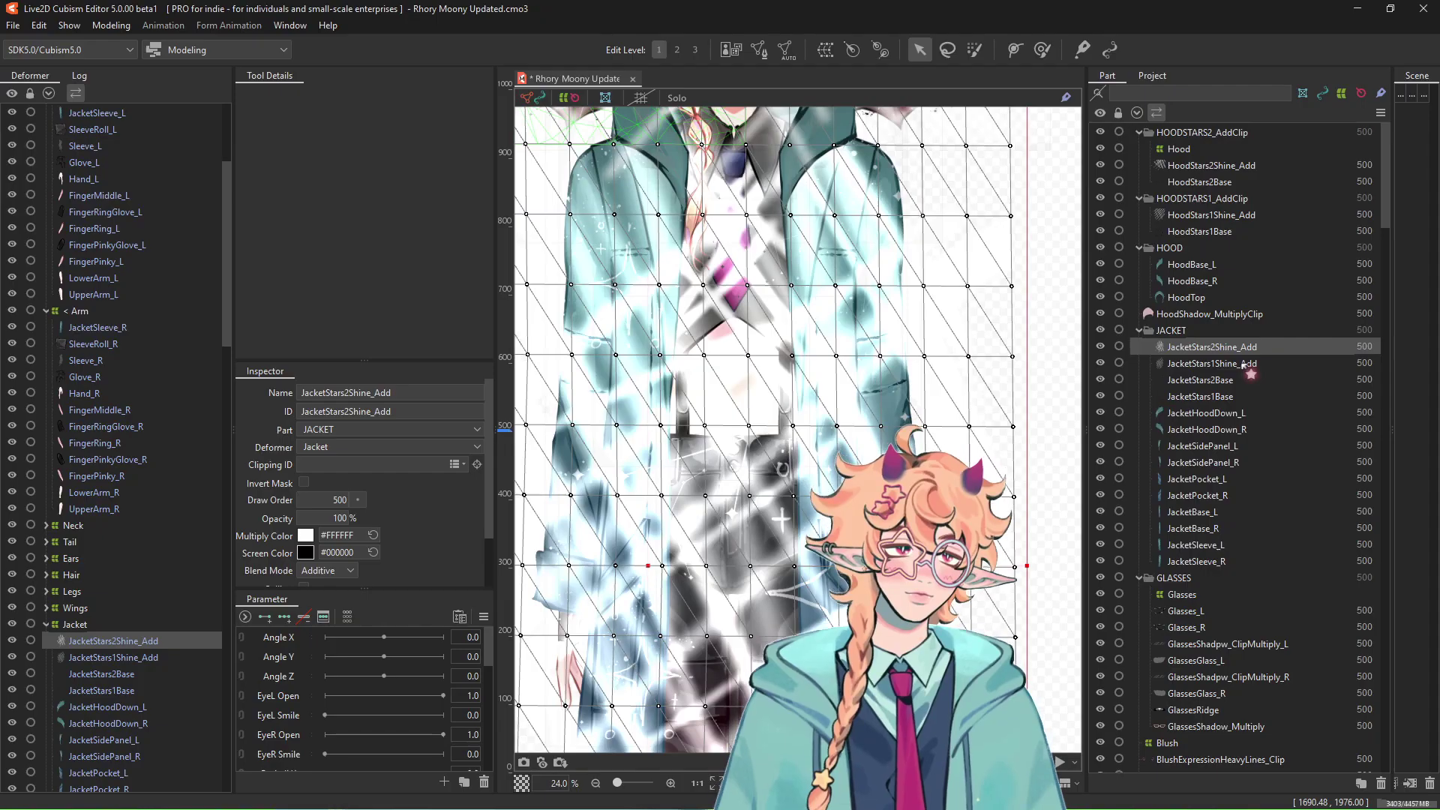
# Step: Inspect the jacket's star shine meshes, star base meshes, hood, pocket and sleeve one after another
pyautogui.click(901, 129)
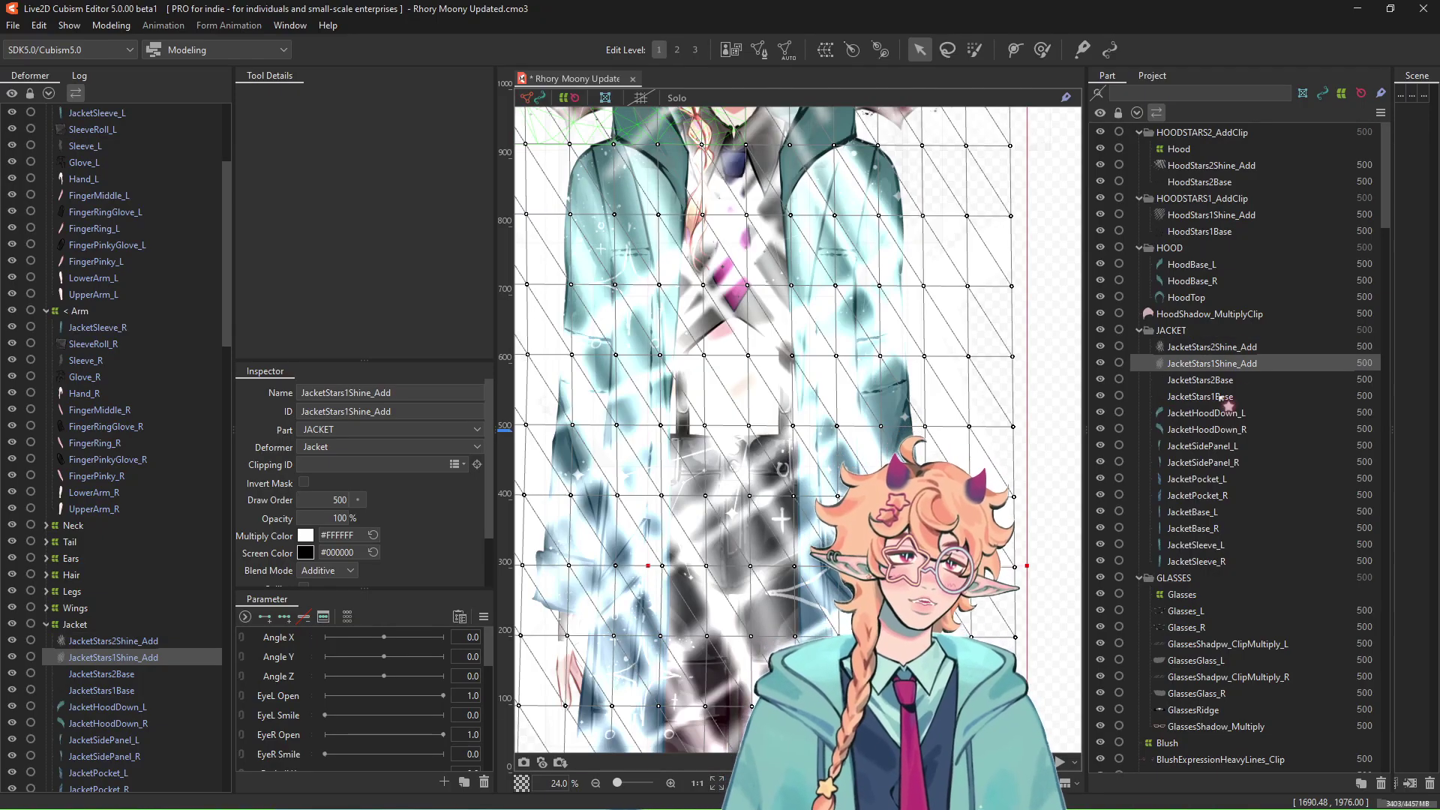
pyautogui.click(807, 184)
pyautogui.click(807, 240)
pyautogui.click(1205, 412)
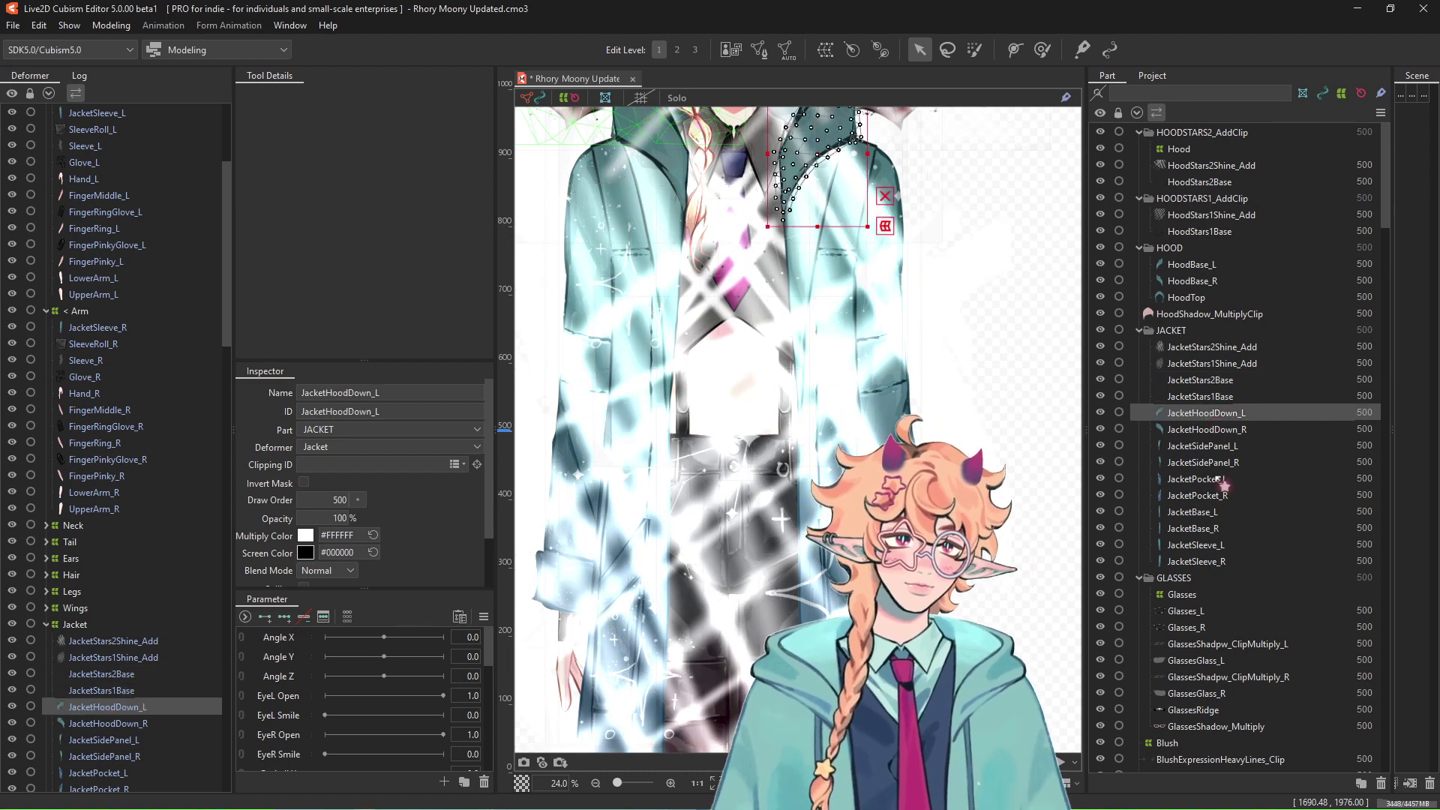
pyautogui.click(1198, 478)
pyautogui.click(1194, 544)
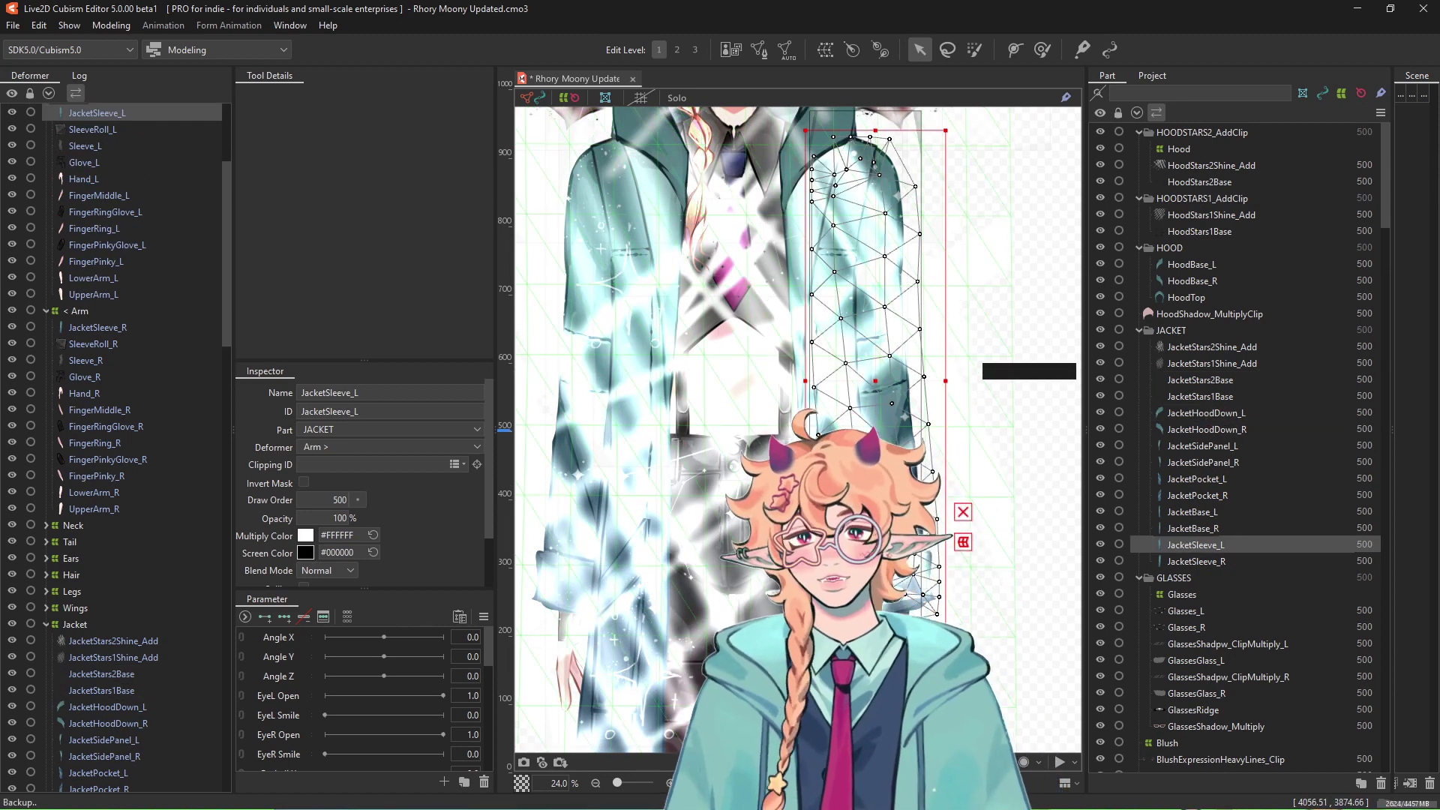
# Step: Review the jacket meshes from JacketHoodDown_L to JacketBase_R, followed by JacketStars1Base and JacketStars1Shine_Add
pyautogui.scroll(-5, 184, 509)
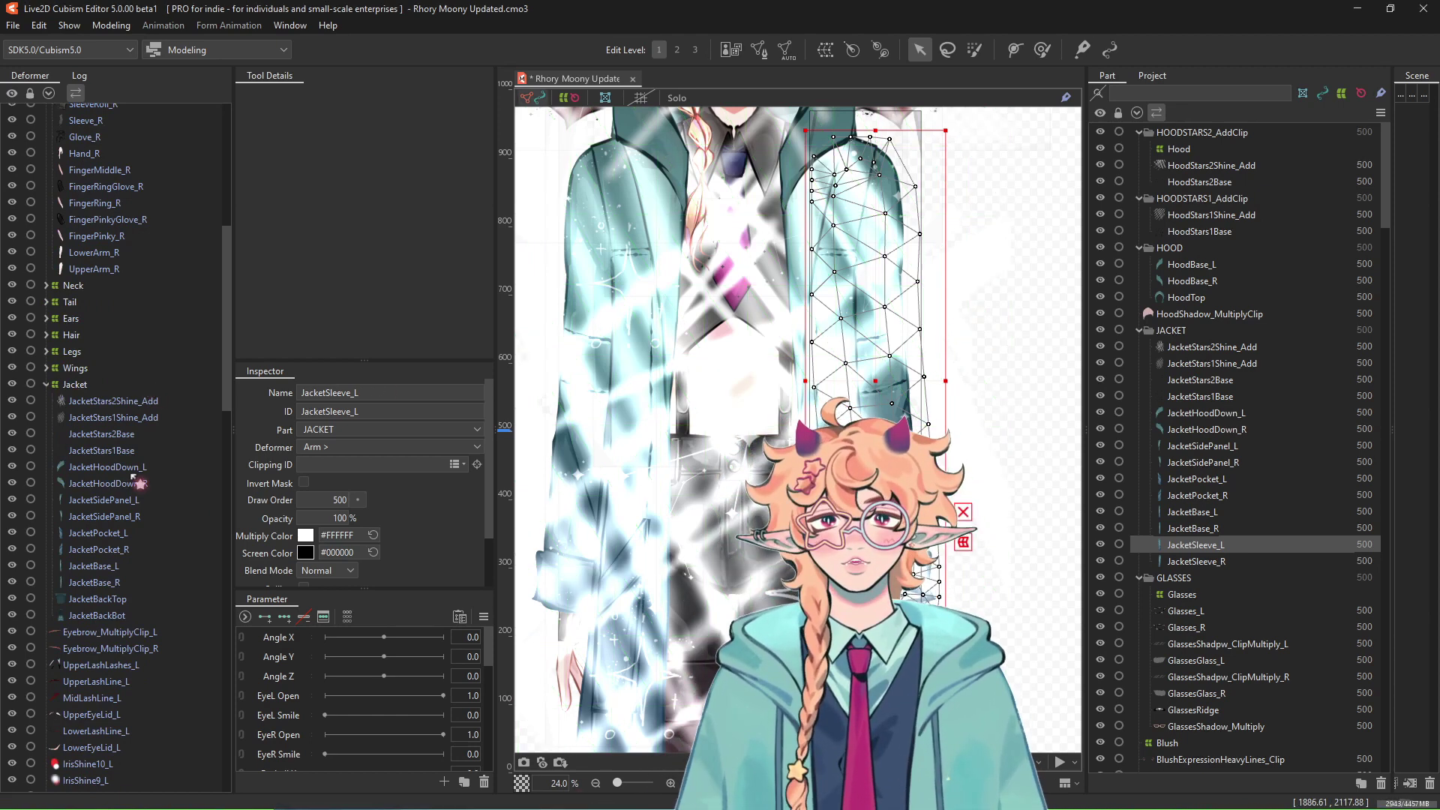
pyautogui.click(105, 466)
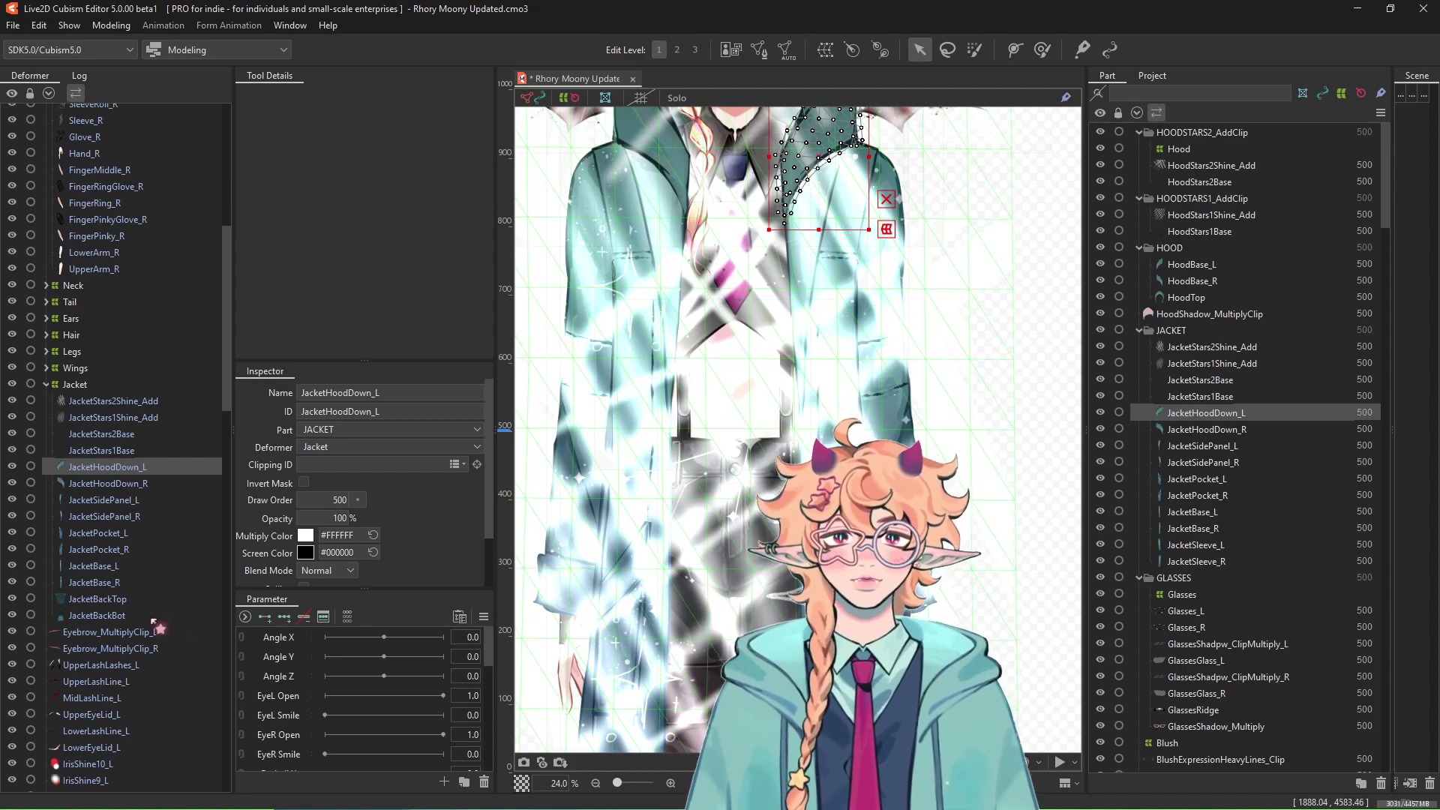
pyautogui.keyDown('shift'); pyautogui.click(135, 582); pyautogui.keyUp('shift')
pyautogui.scroll(-2, 750, 420)
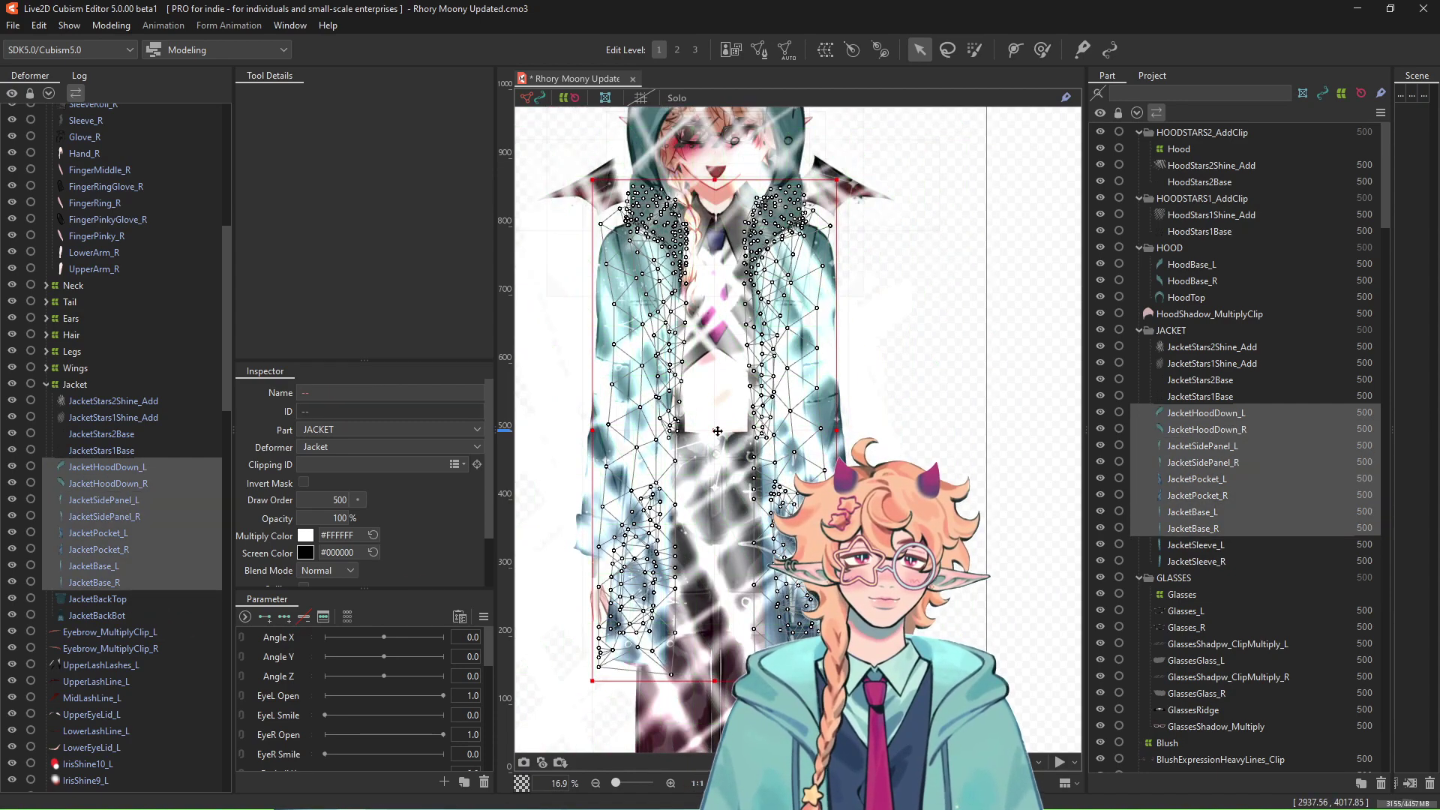
pyautogui.scroll(2, 717, 431)
pyautogui.click(141, 468)
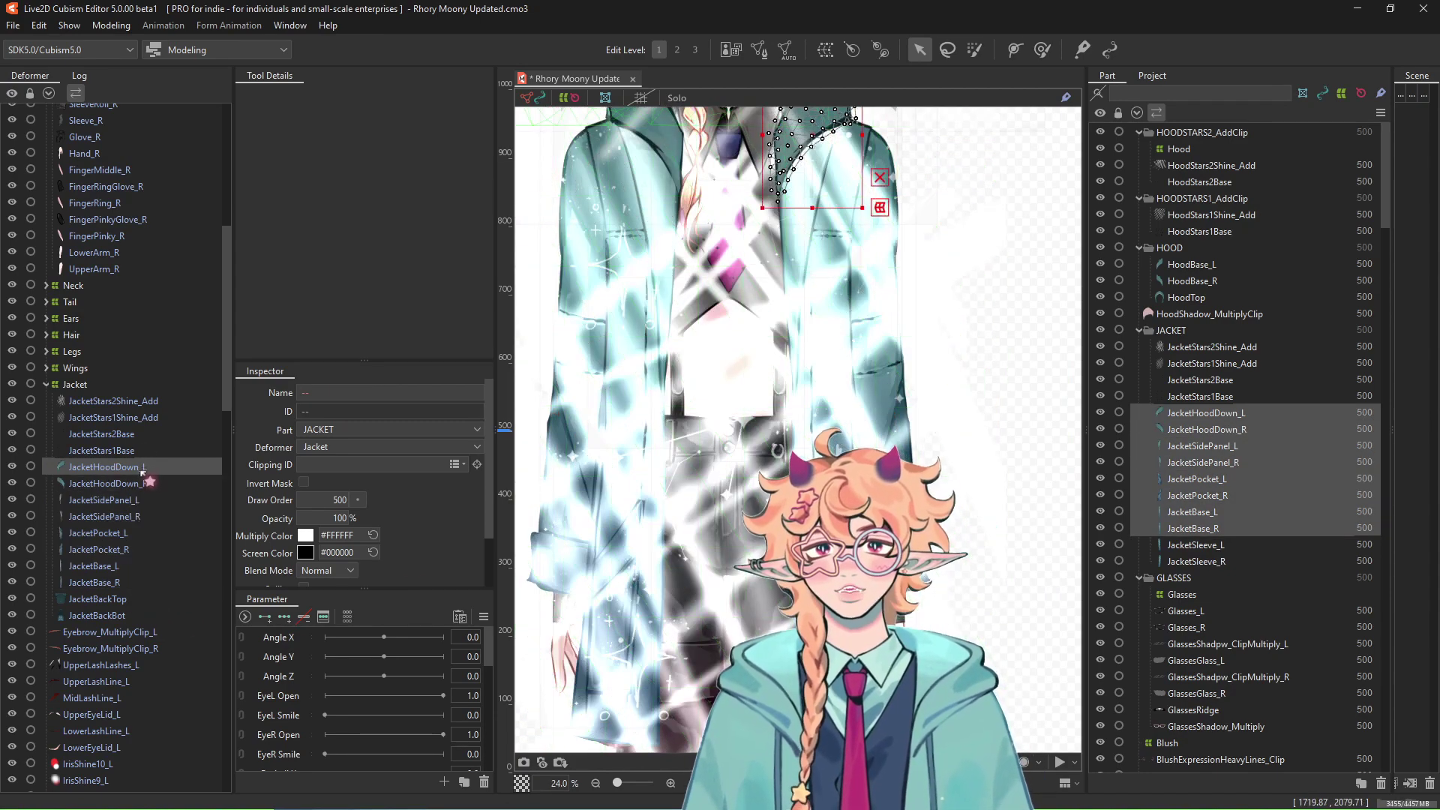
pyautogui.click(142, 451)
pyautogui.click(156, 420)
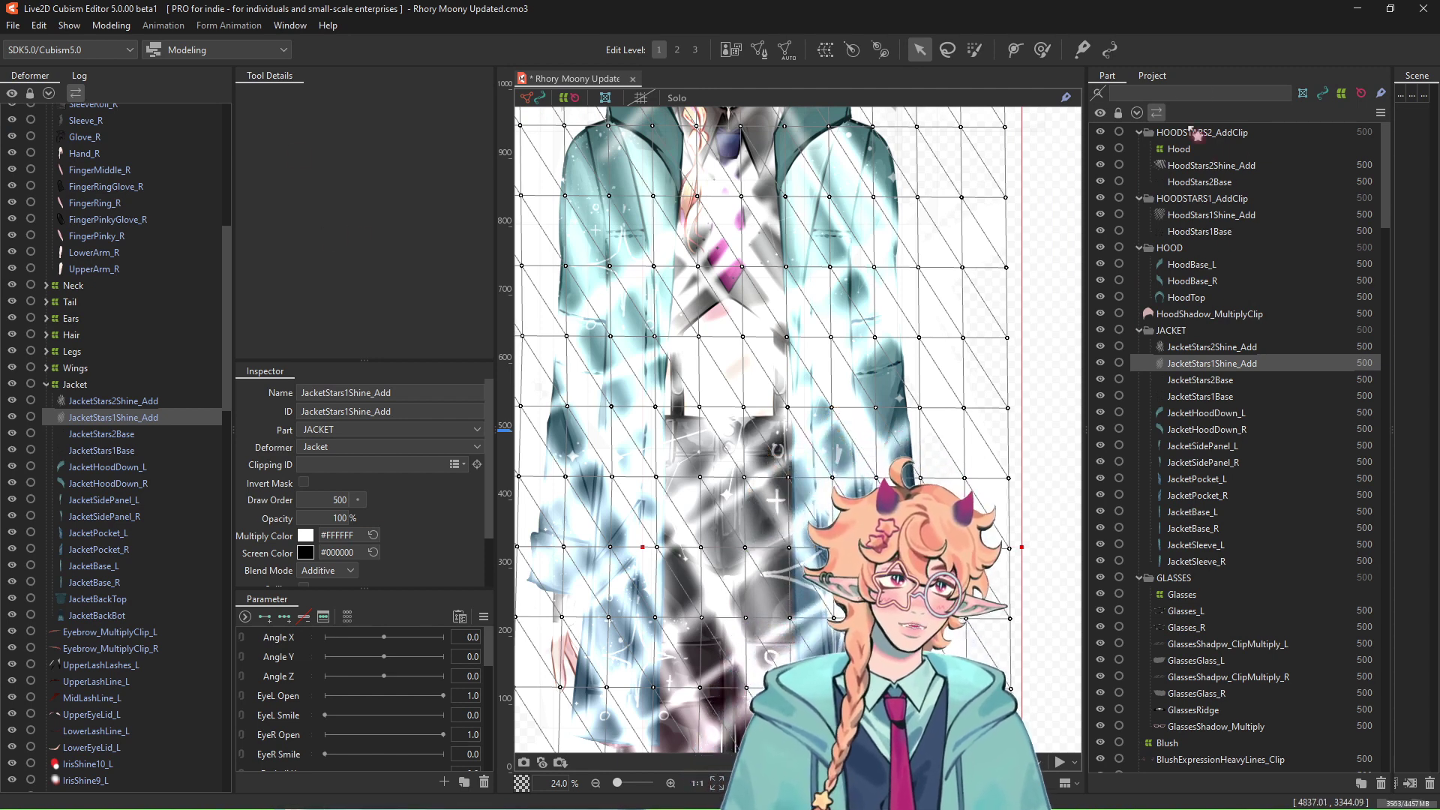
# Step: Move the four JacketStars shine and base meshes out of the JACKET part to just below it, above GLASSES
pyautogui.click(1207, 397)
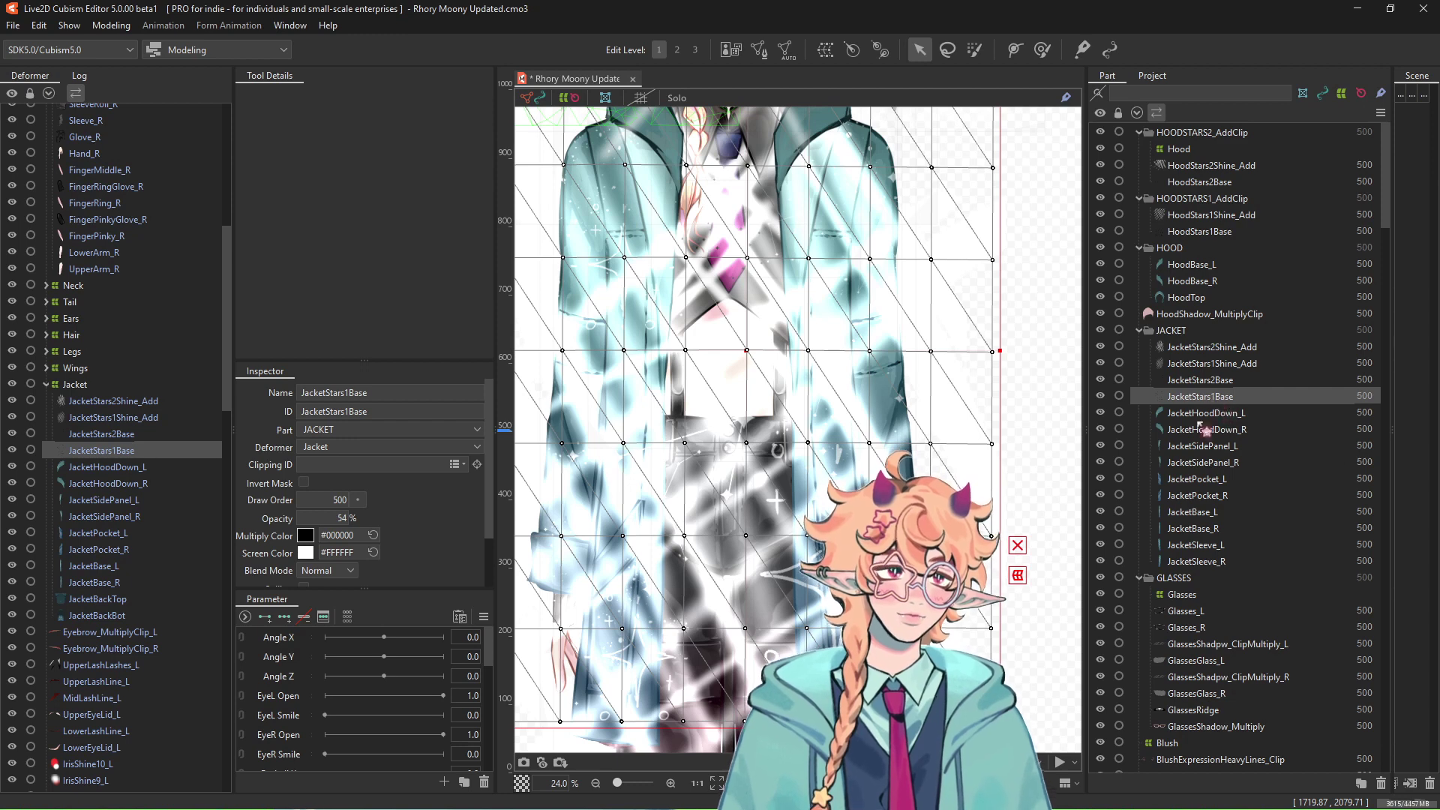
pyautogui.keyDown('shift'); pyautogui.click(1250, 348); pyautogui.keyUp('shift')
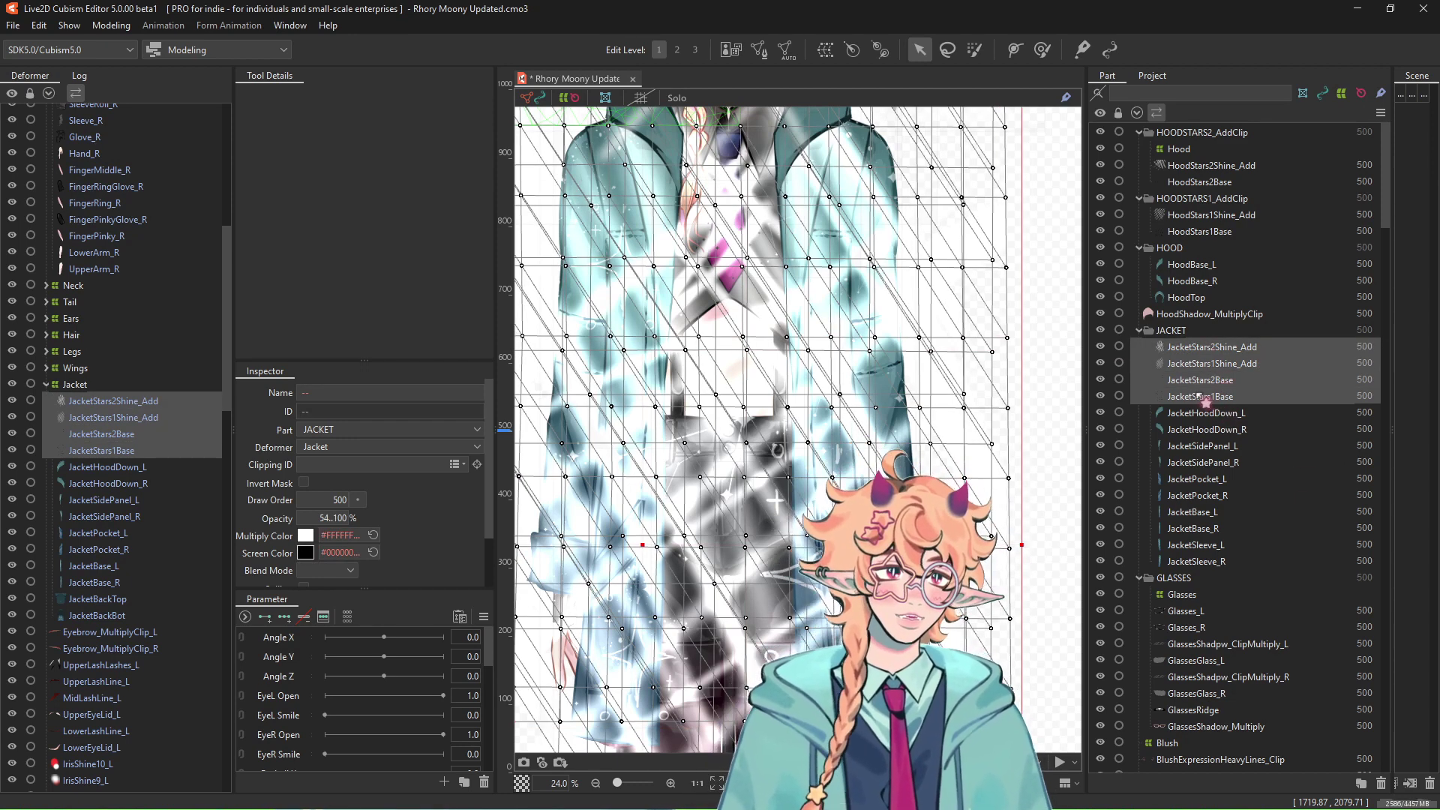
pyautogui.moveTo(1195, 403); pyautogui.dragTo(1222, 577)
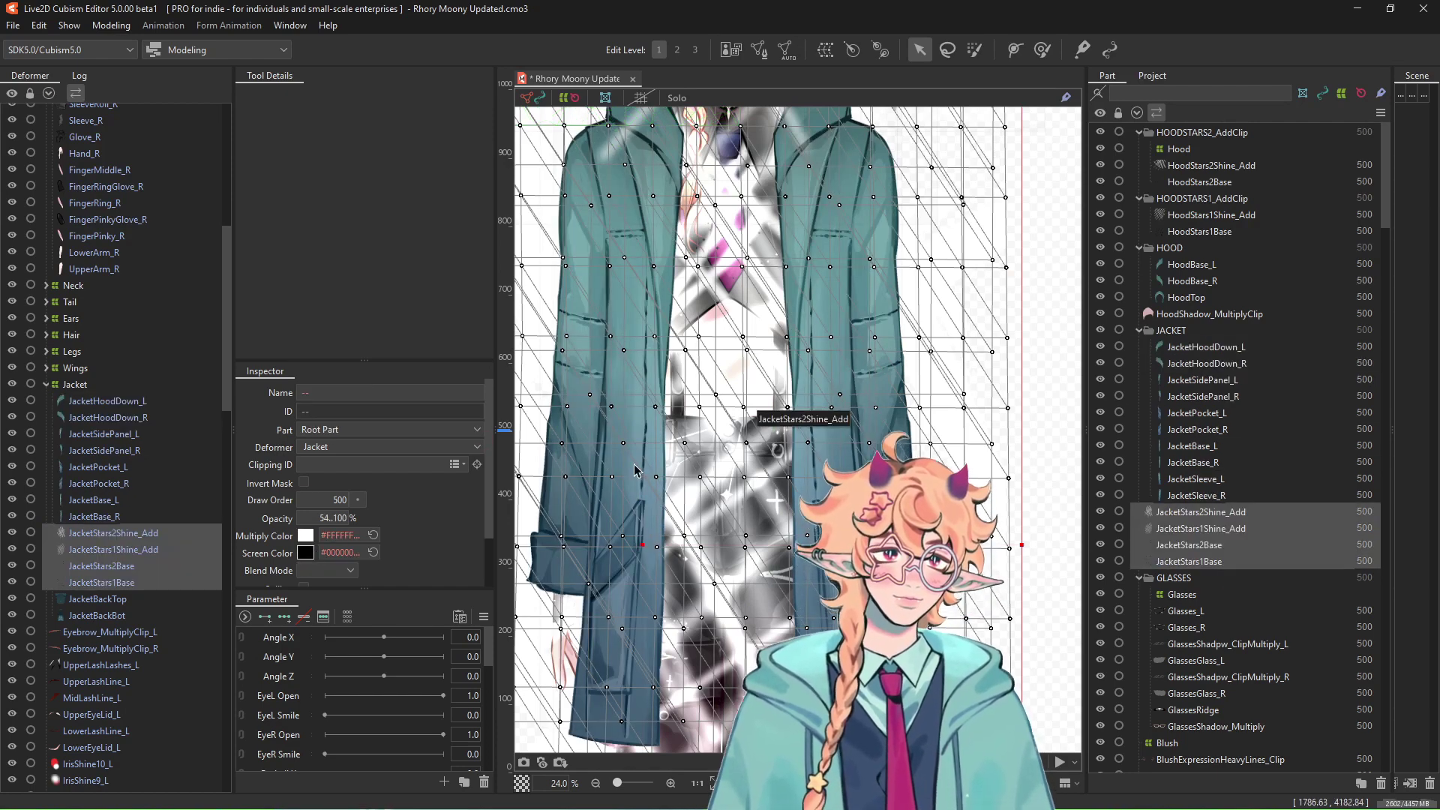
pyautogui.scroll(-2, 705, 449)
pyautogui.scroll(2, 699, 527)
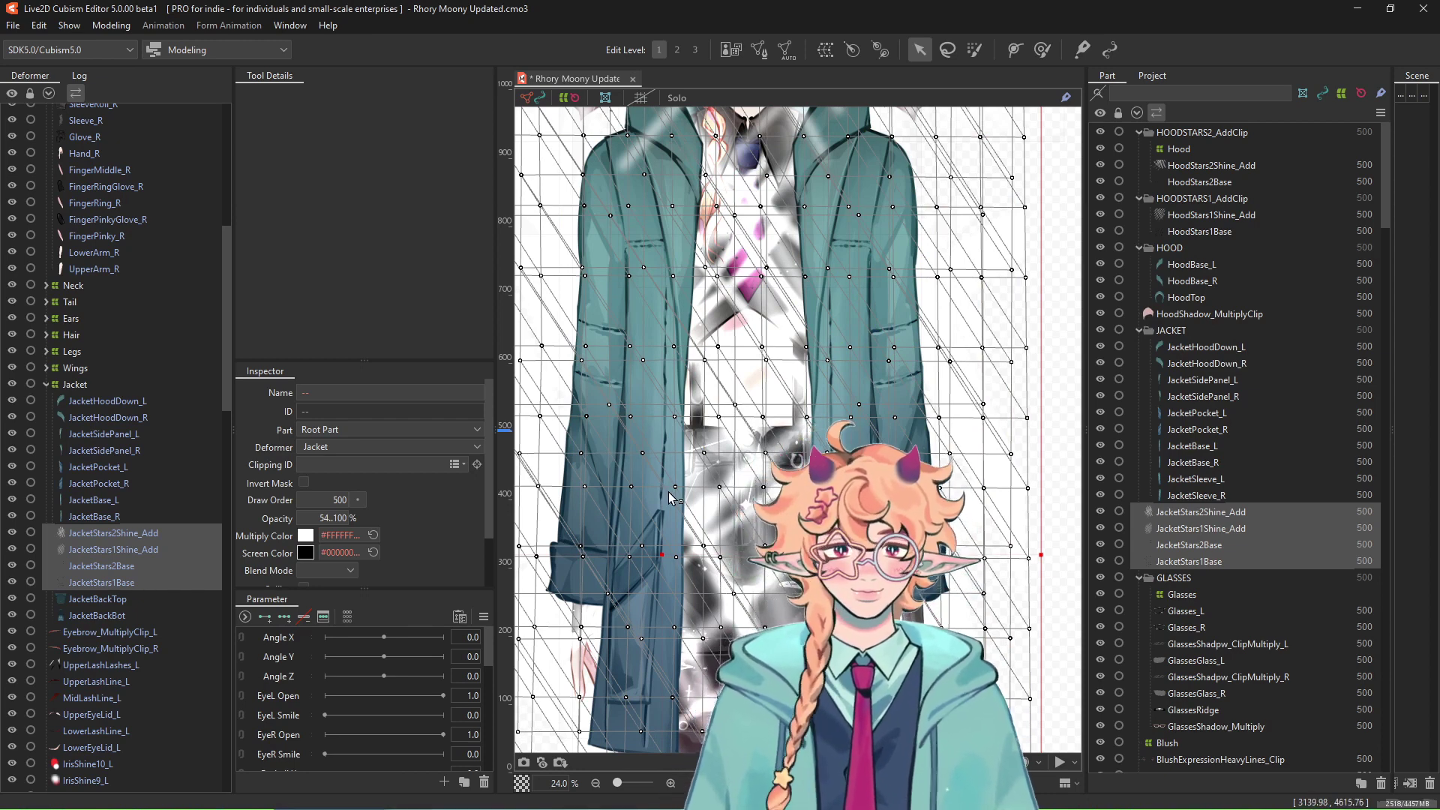
# Step: Review the jacket meshes, the two JacketStars shine meshes and the two JacketStars base meshes as separate groups
pyautogui.click(112, 532)
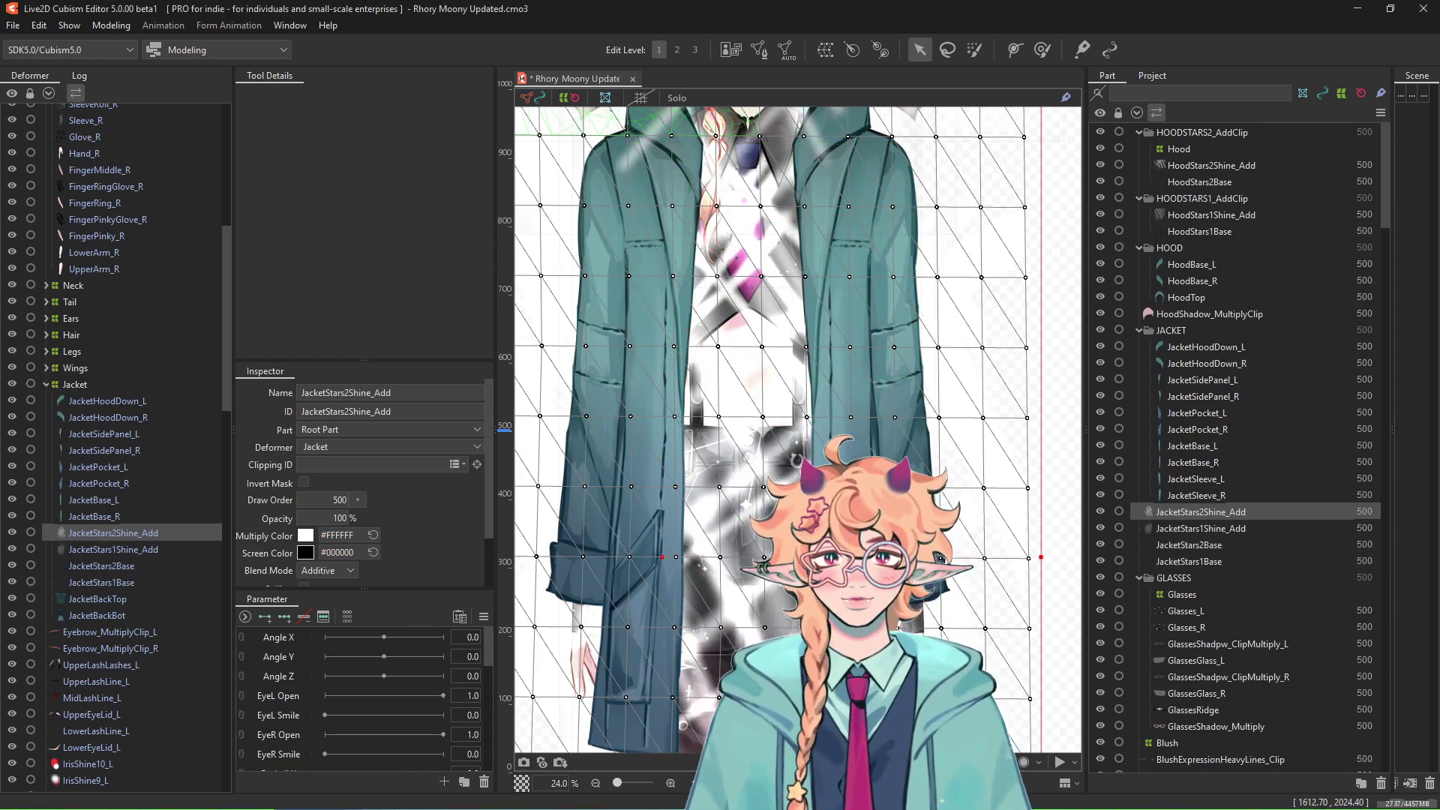
pyautogui.click(144, 418)
pyautogui.keyDown('shift'); pyautogui.click(142, 518); pyautogui.keyUp('shift')
pyautogui.click(142, 532)
pyautogui.keyDown('shift'); pyautogui.click(159, 552); pyautogui.keyUp('shift')
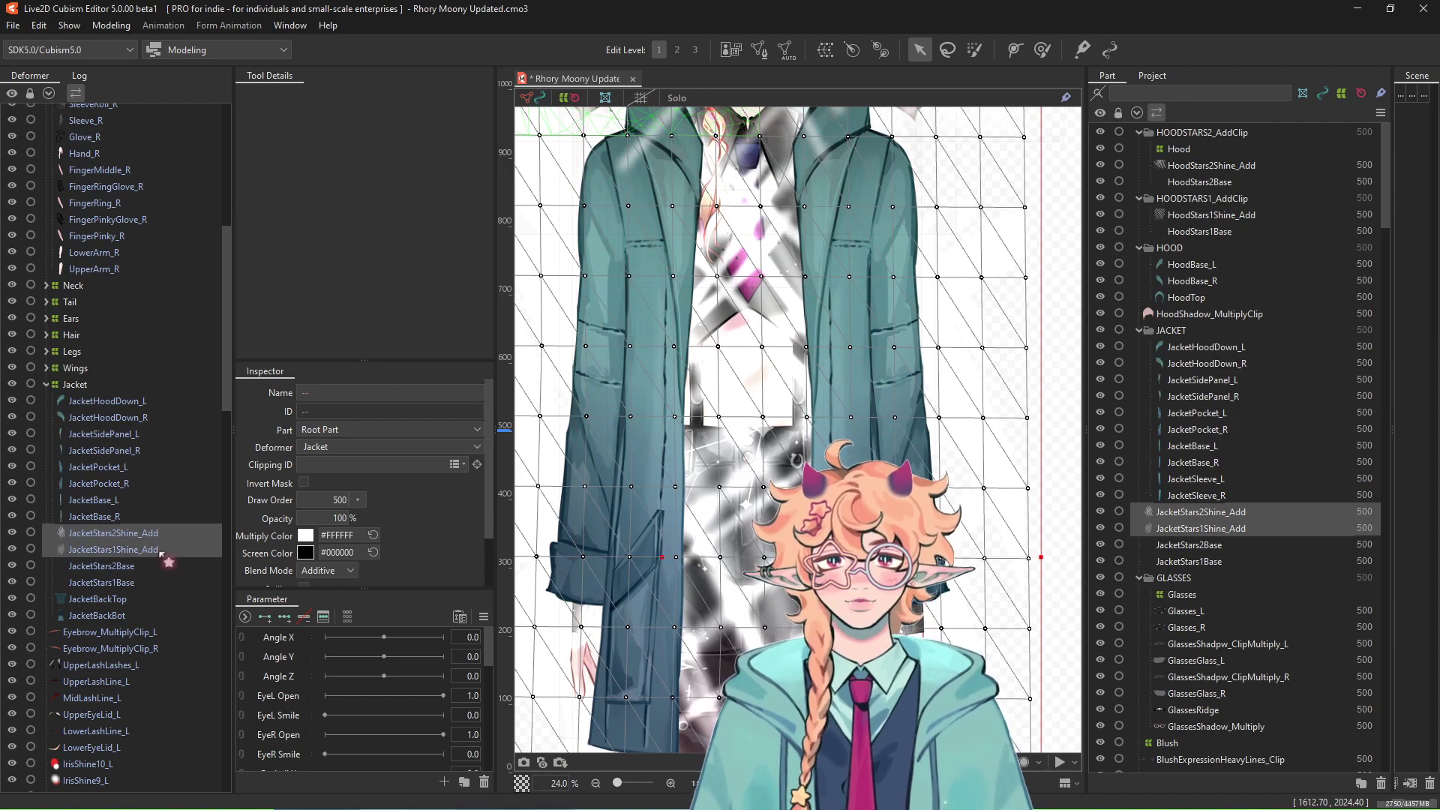
pyautogui.click(129, 566)
pyautogui.keyDown('shift'); pyautogui.click(132, 582); pyautogui.keyUp('shift')
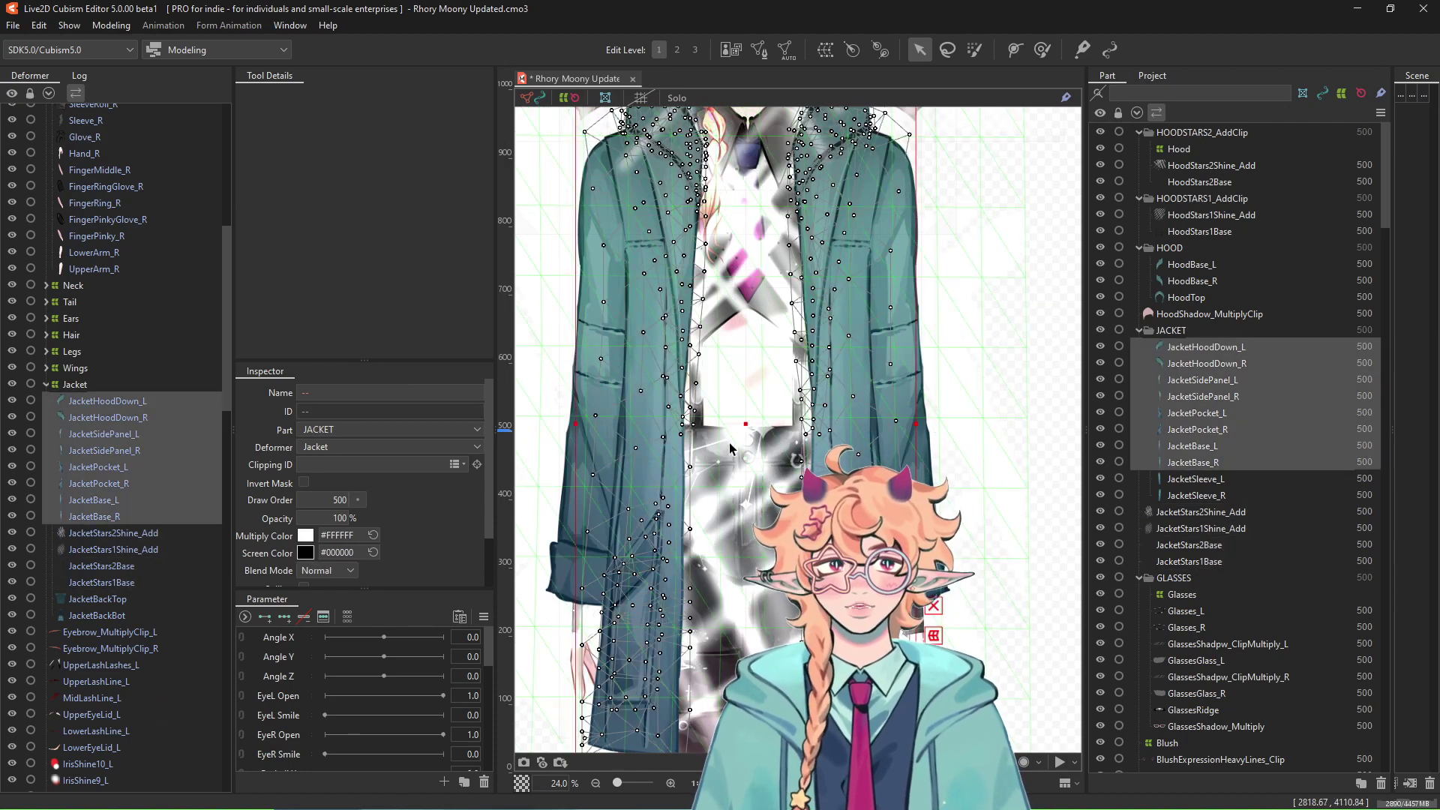
# Step: Try shifting the jacket meshes and the two JacketStars base meshes sideways on the canvas, undoing each move
pyautogui.moveTo(767, 543)
pyautogui.mouseDown()
pyautogui.moveTo(722, 563)
pyautogui.moveTo(755, 547)
pyautogui.mouseUp()
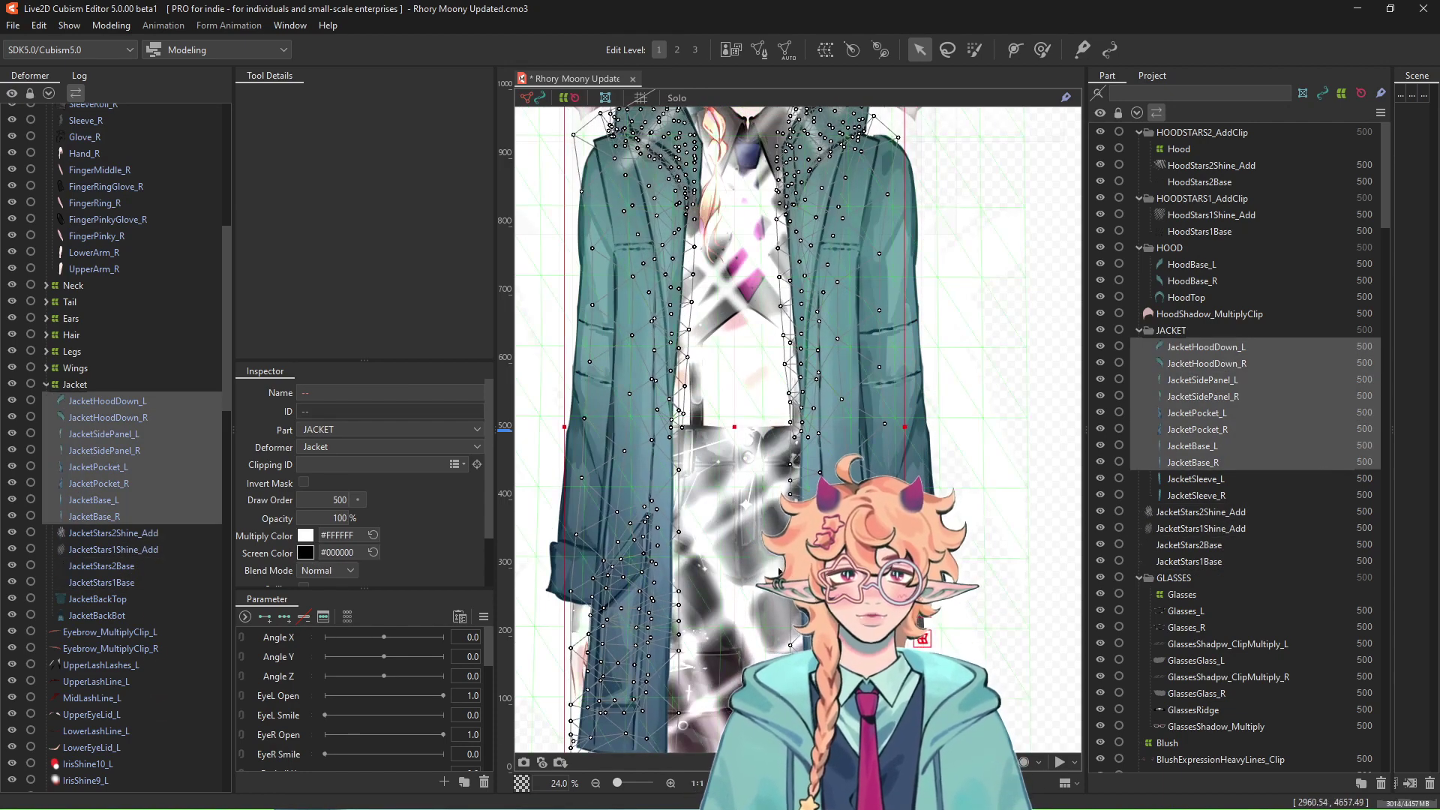
pyautogui.hotkey('ctrl', 'z')
pyautogui.click(147, 535)
pyautogui.keyDown('shift'); pyautogui.click(148, 551); pyautogui.keyUp('shift')
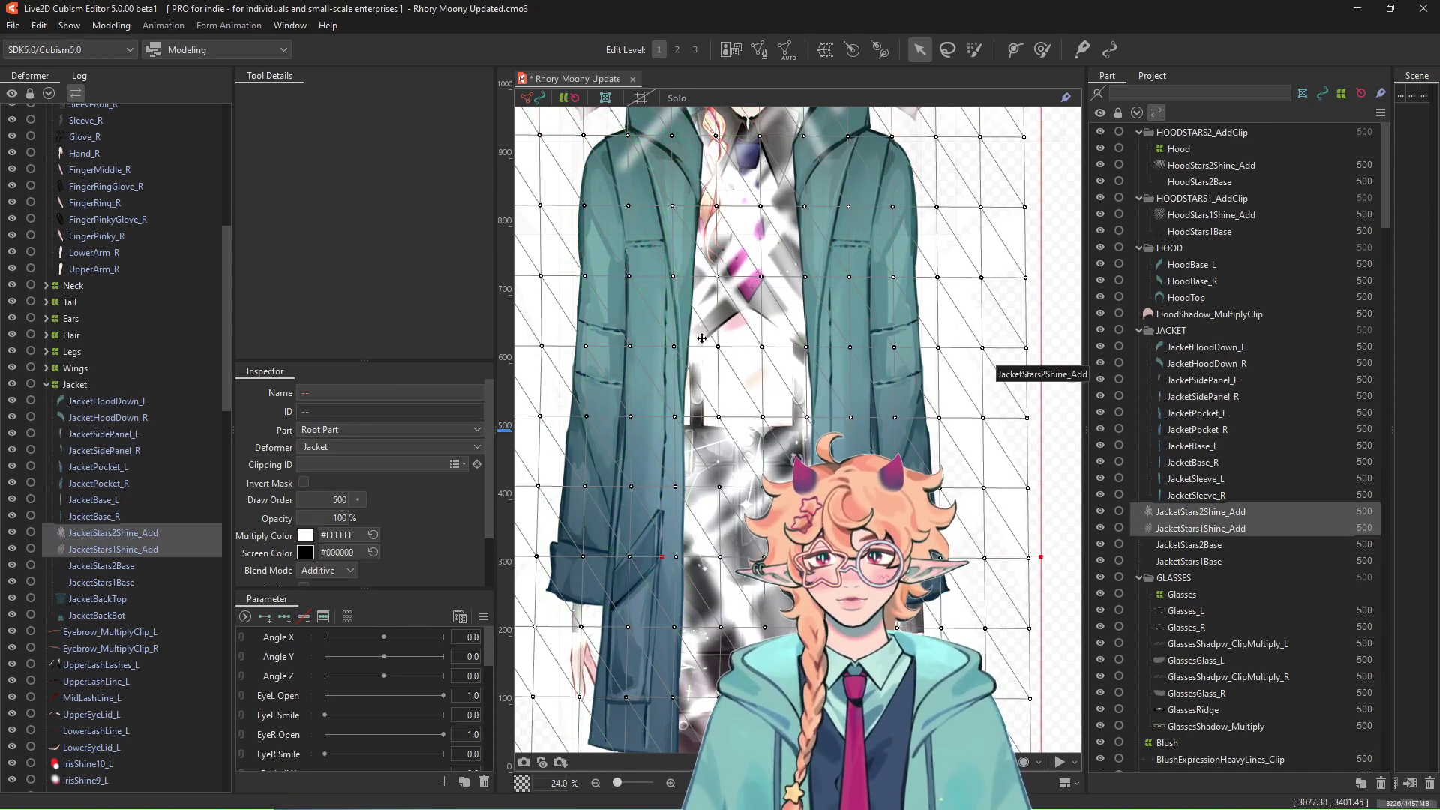
pyautogui.click(126, 565)
pyautogui.keyDown('shift'); pyautogui.click(129, 582); pyautogui.keyUp('shift')
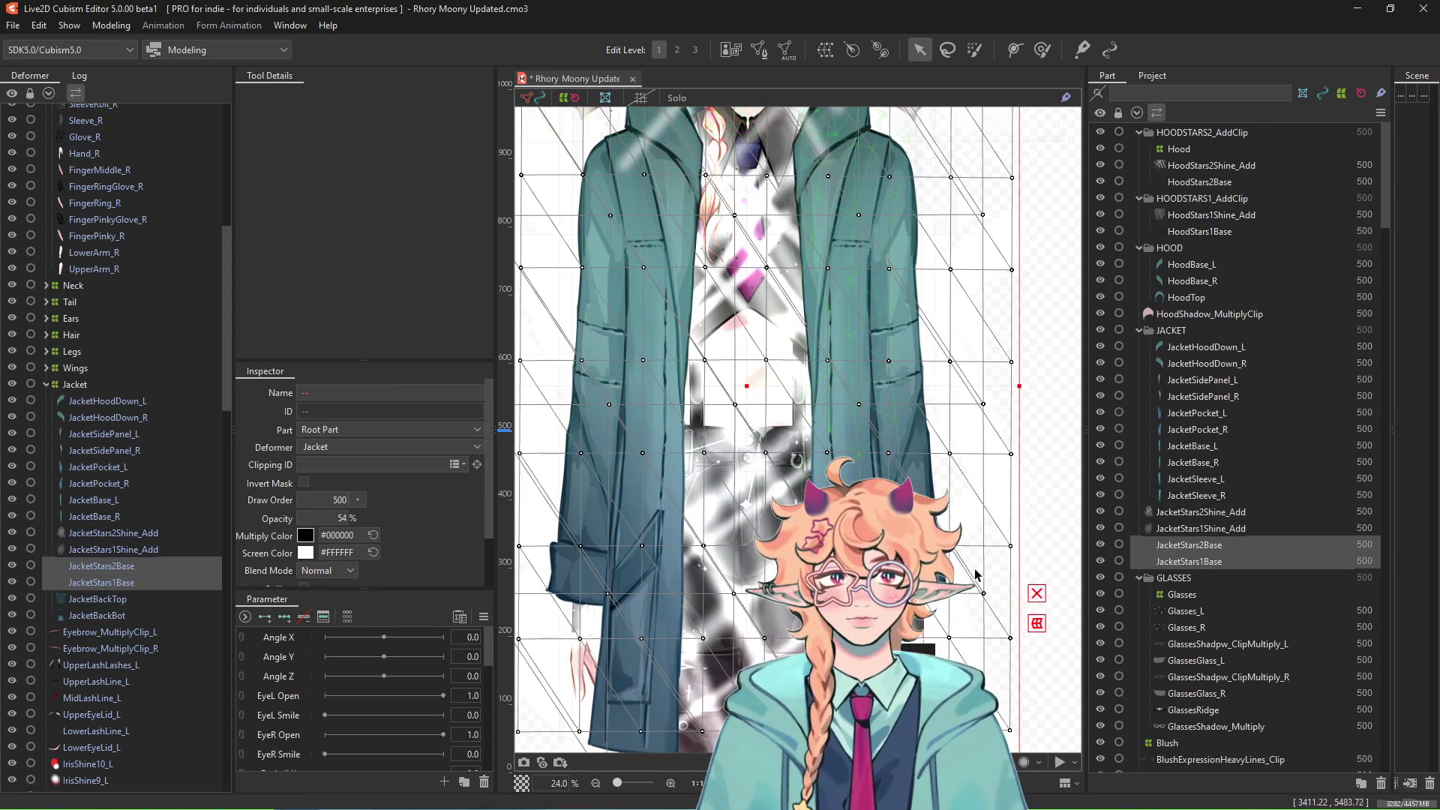
pyautogui.moveTo(661, 390); pyautogui.dragTo(783, 387)
pyautogui.hotkey('ctrl', 'z')
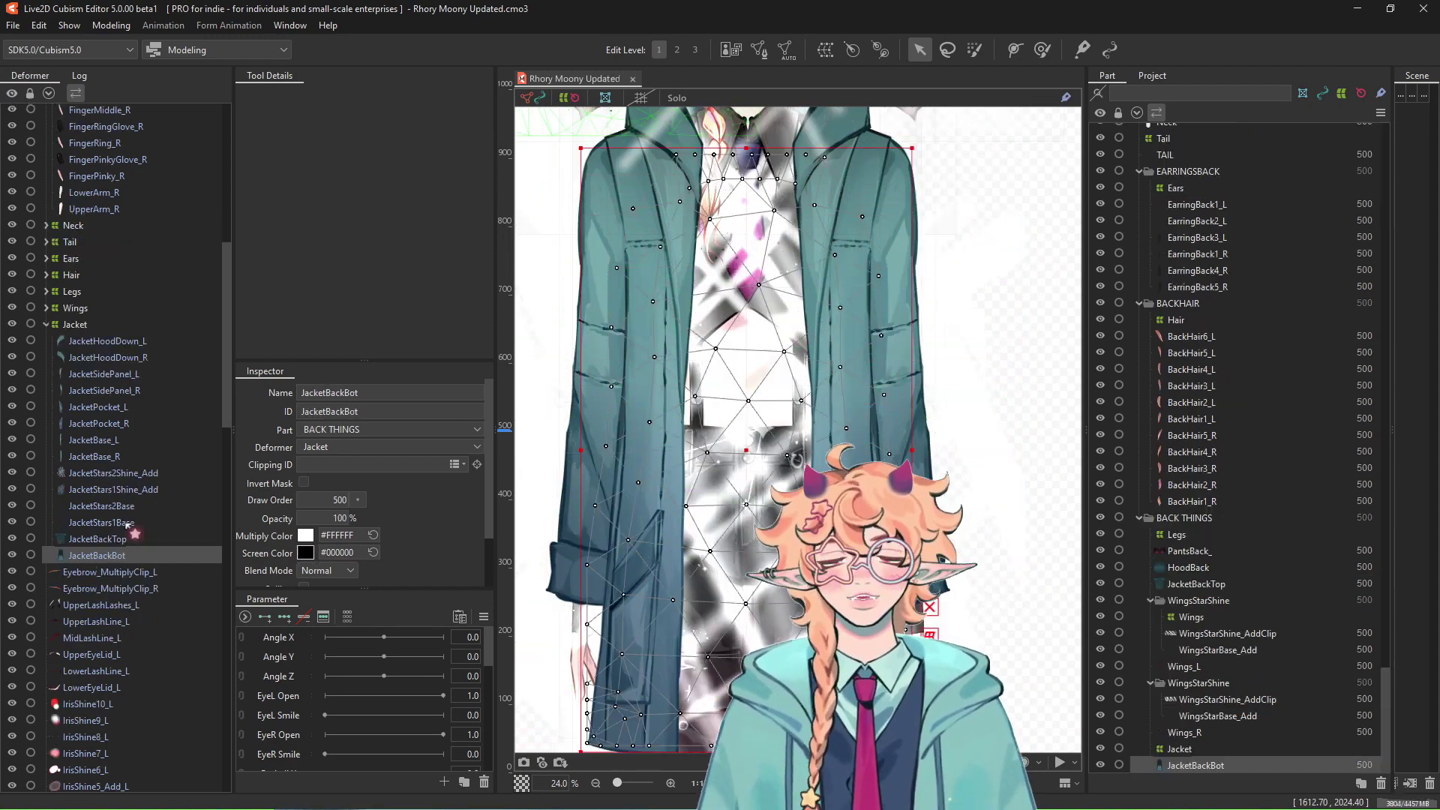
# Step: Select JacketStars2Base and JacketStars1Base, try shifting them sideways, and undo the move
pyautogui.click(129, 522)
pyautogui.keyDown('shift'); pyautogui.click(149, 509); pyautogui.keyUp('shift')
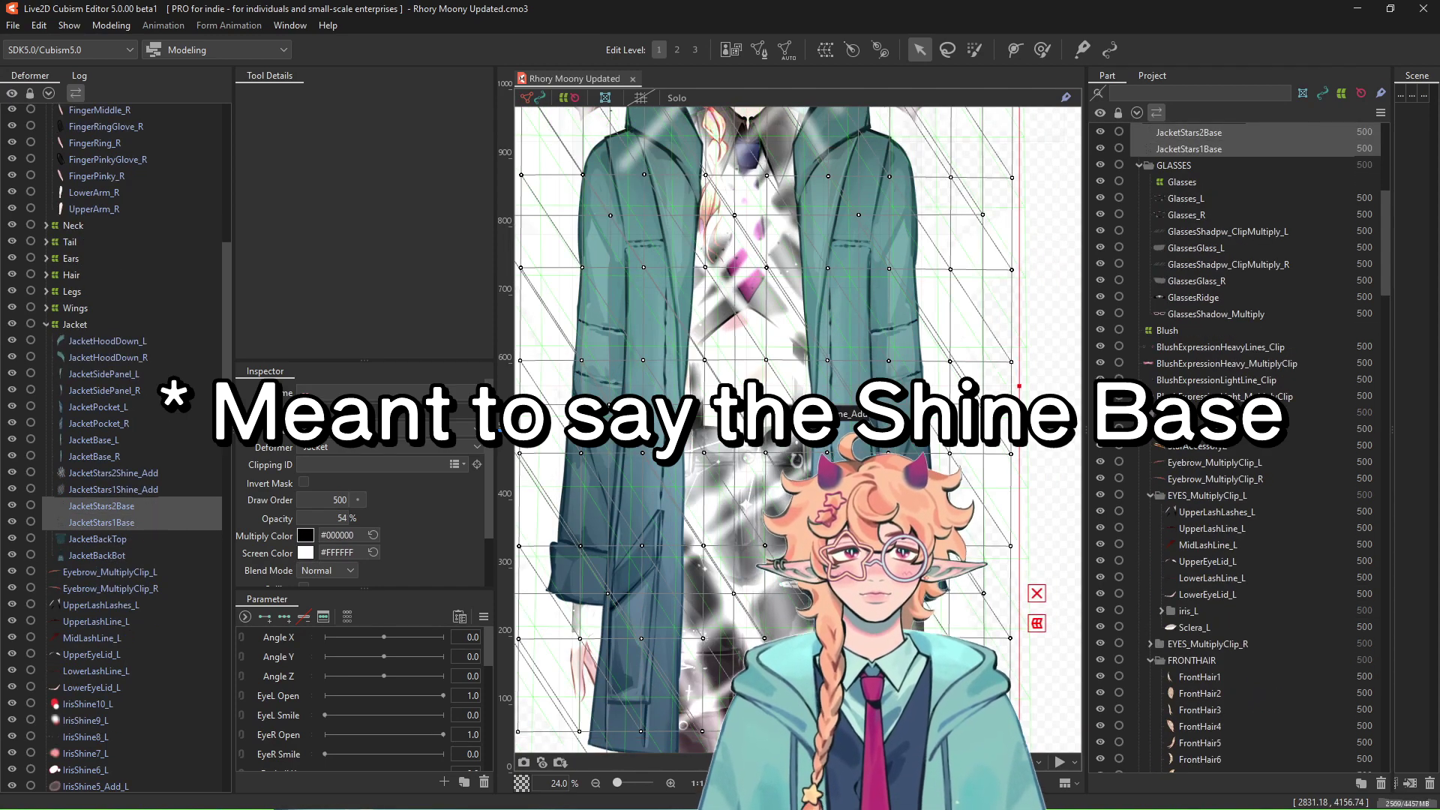
pyautogui.moveTo(714, 384)
pyautogui.mouseDown()
pyautogui.moveTo(733, 379)
pyautogui.moveTo(714, 384)
pyautogui.mouseUp()
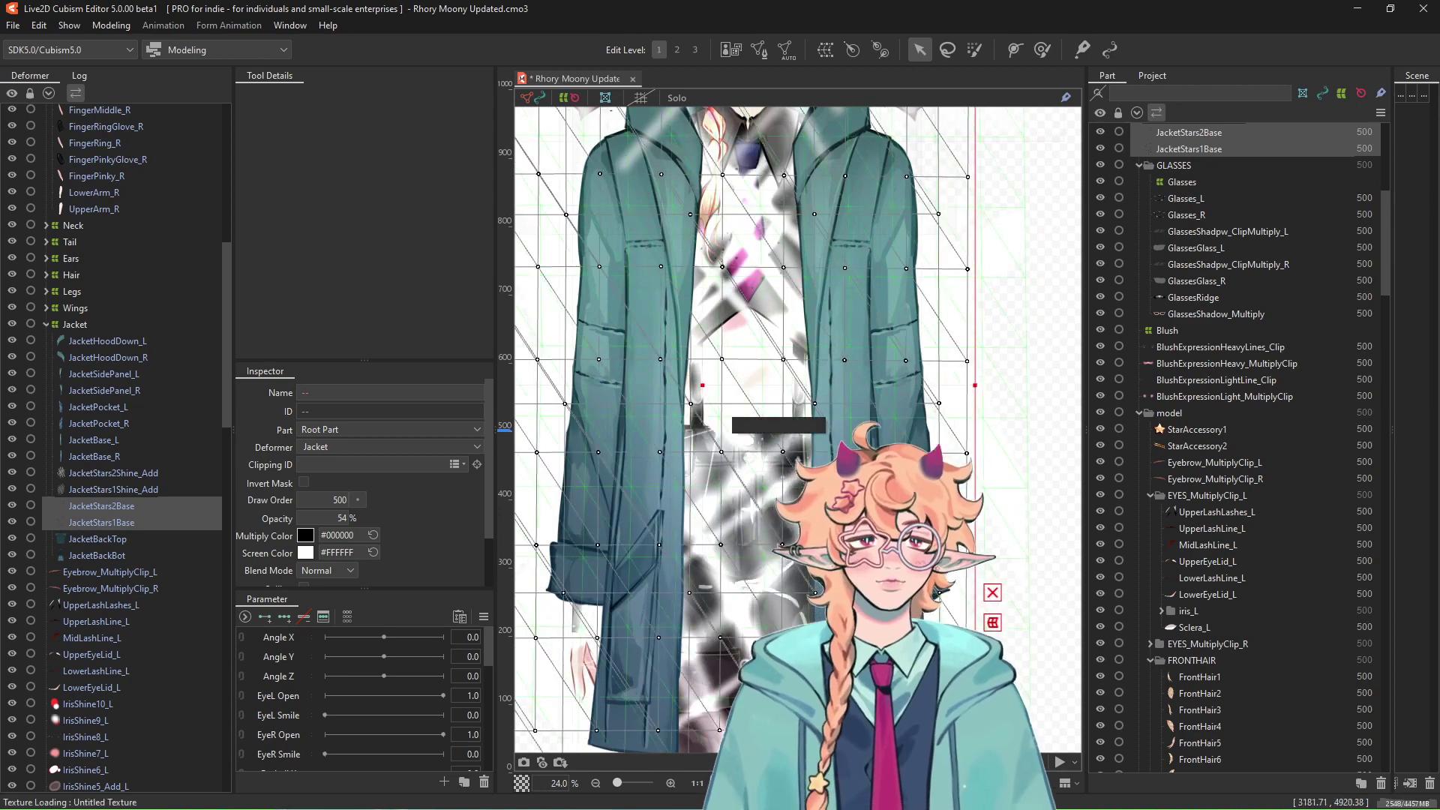
pyautogui.hotkey('ctrl', 'z')
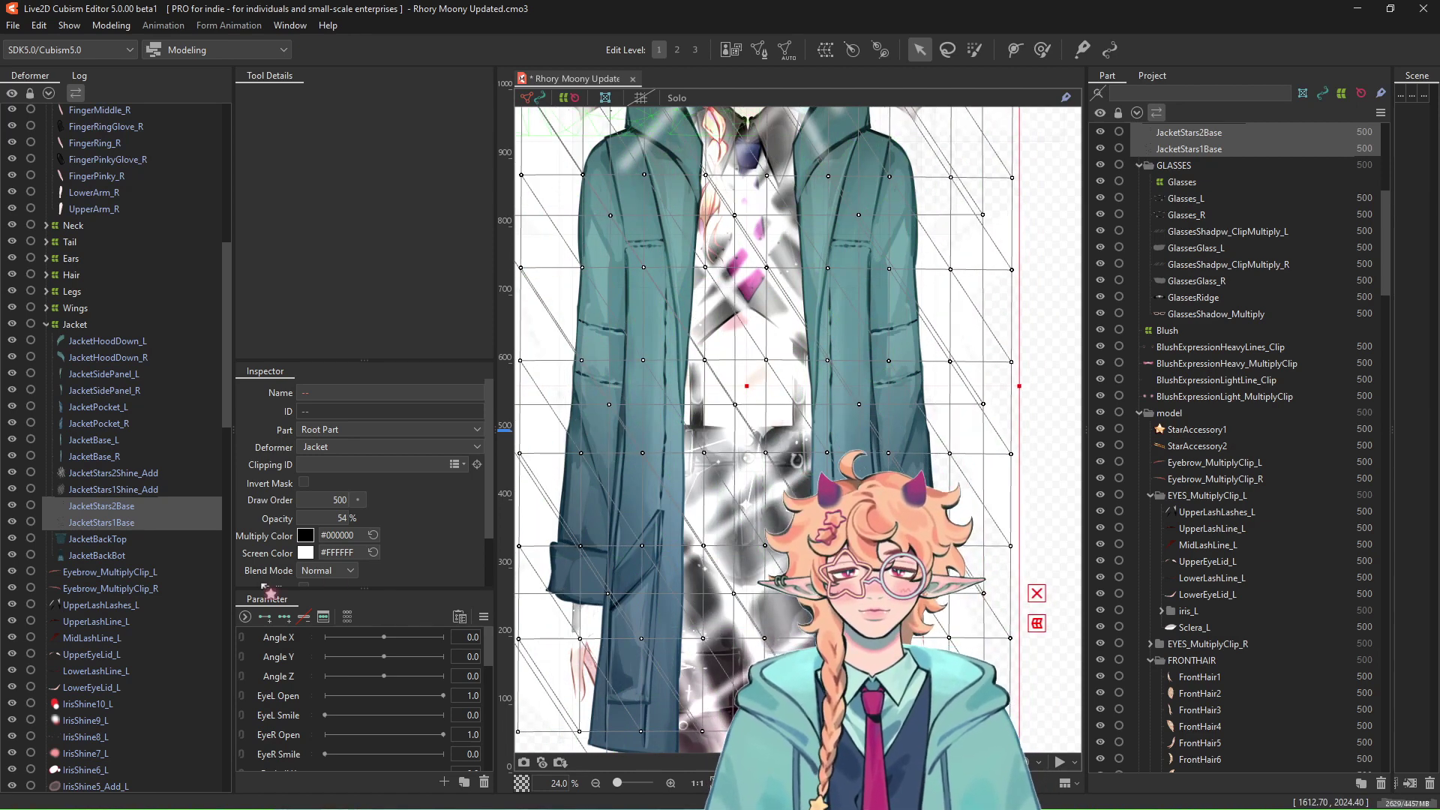
pyautogui.click(164, 528)
pyautogui.keyDown('shift'); pyautogui.click(162, 511); pyautogui.keyUp('shift')
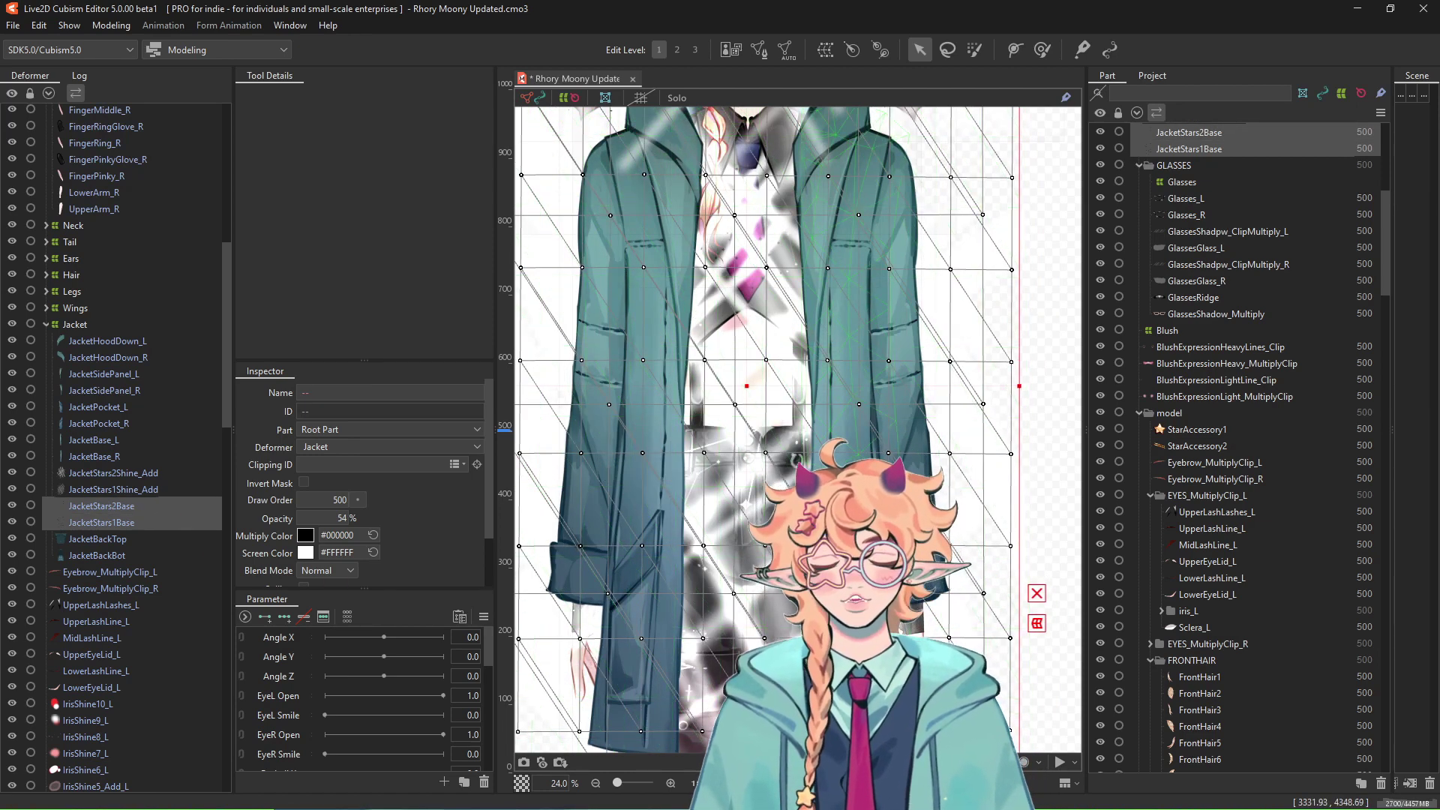
# Step: Set the clipping ID of JacketHoodDown_L through JacketBase_R and both jacket sleeves to "JacketStars1Base , ArtMesh" with the mask inverted
pyautogui.click(99, 455)
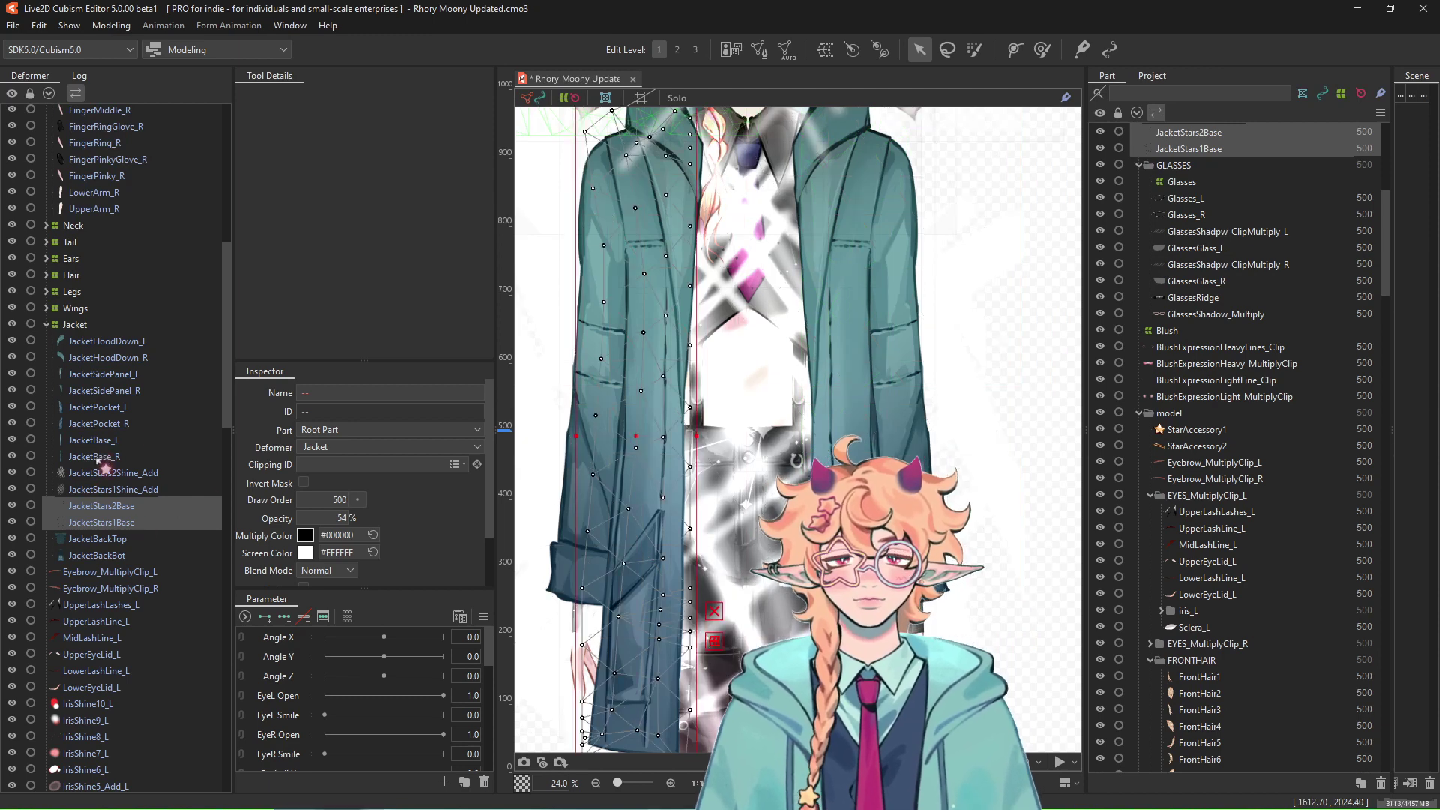
pyautogui.keyDown('shift'); pyautogui.click(150, 344); pyautogui.keyUp('shift')
pyautogui.scroll(7, 154, 502)
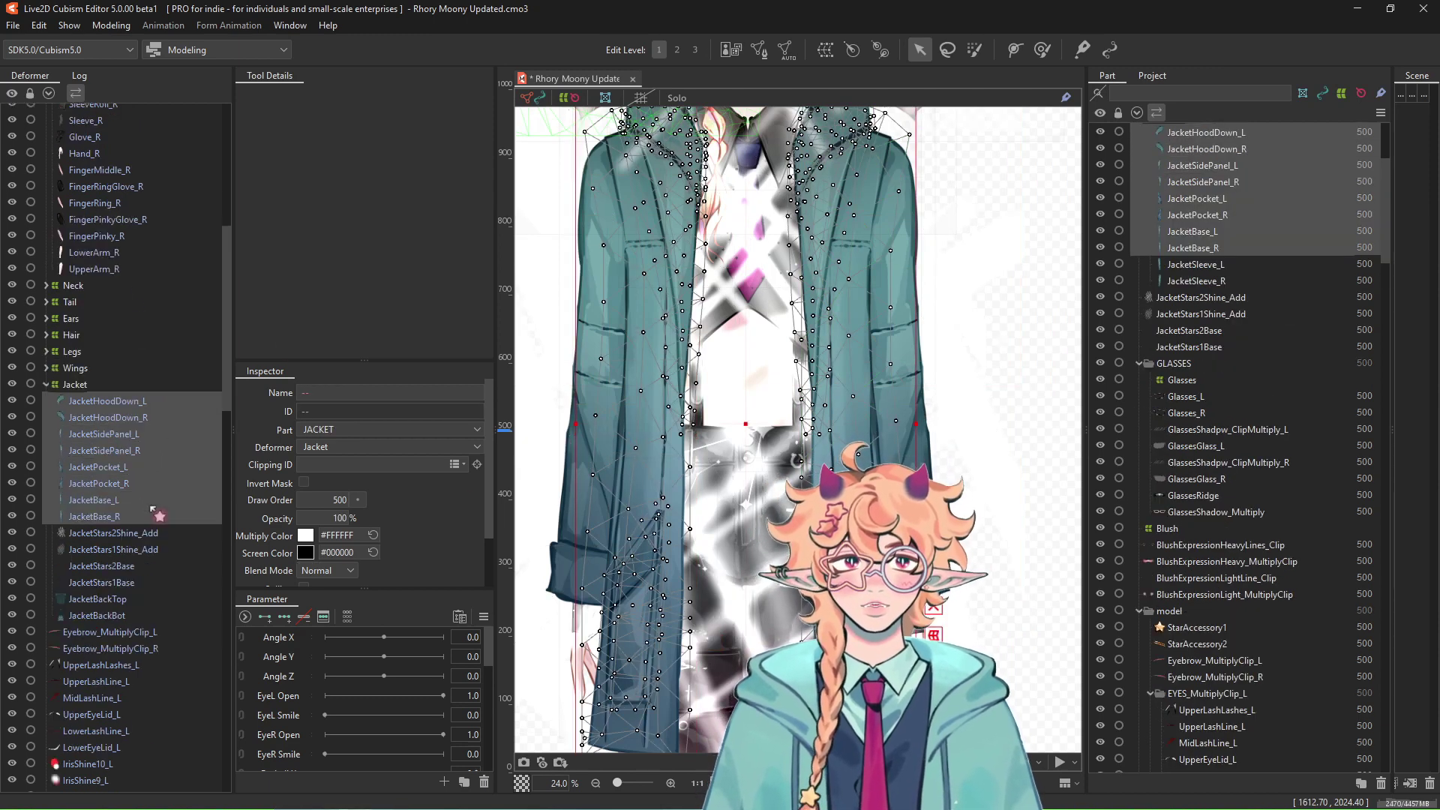
pyautogui.keyDown('ctrl'); pyautogui.click(138, 389); pyautogui.keyUp('ctrl')
pyautogui.keyDown('ctrl'); pyautogui.click(124, 173); pyautogui.keyUp('ctrl')
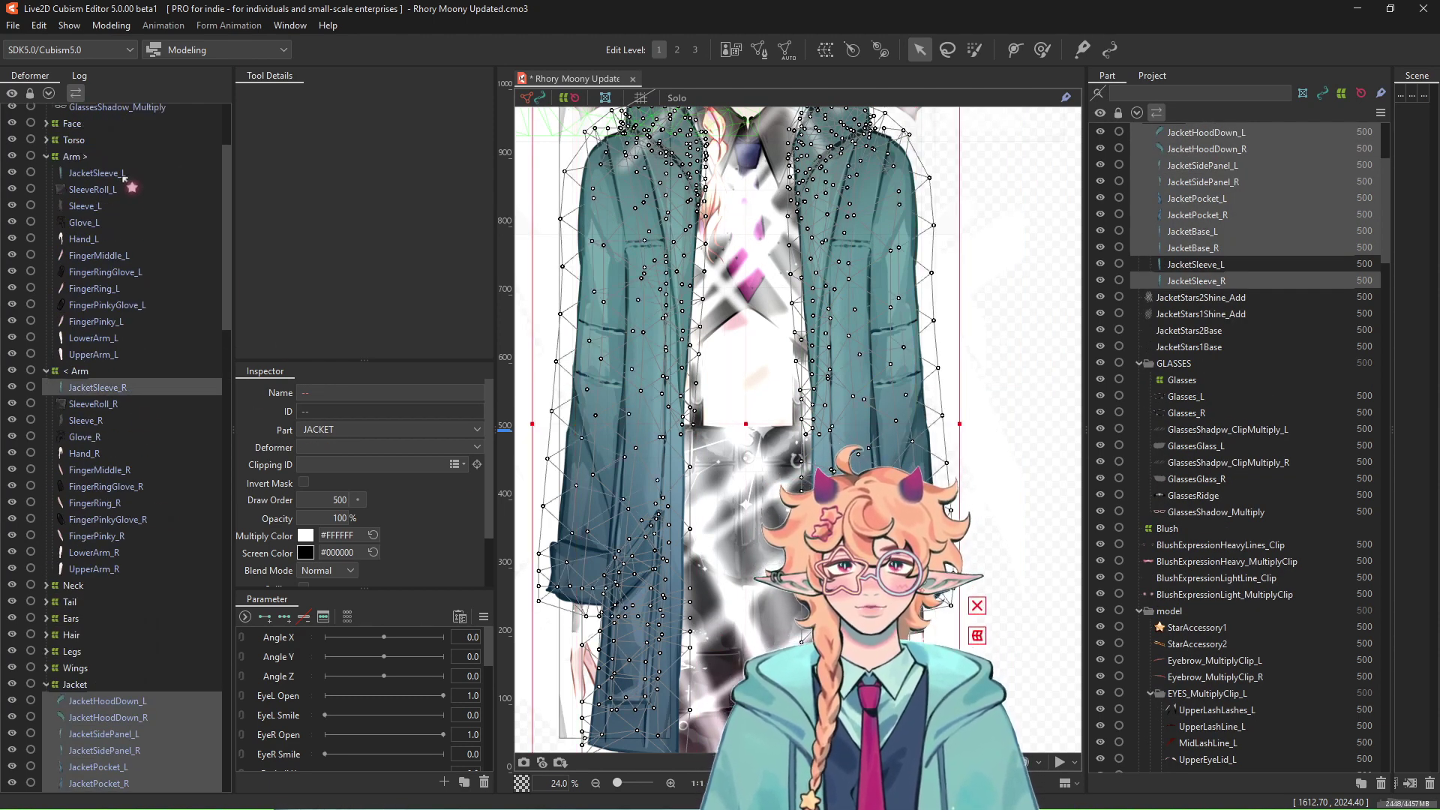
pyautogui.scroll(-3, 178, 412)
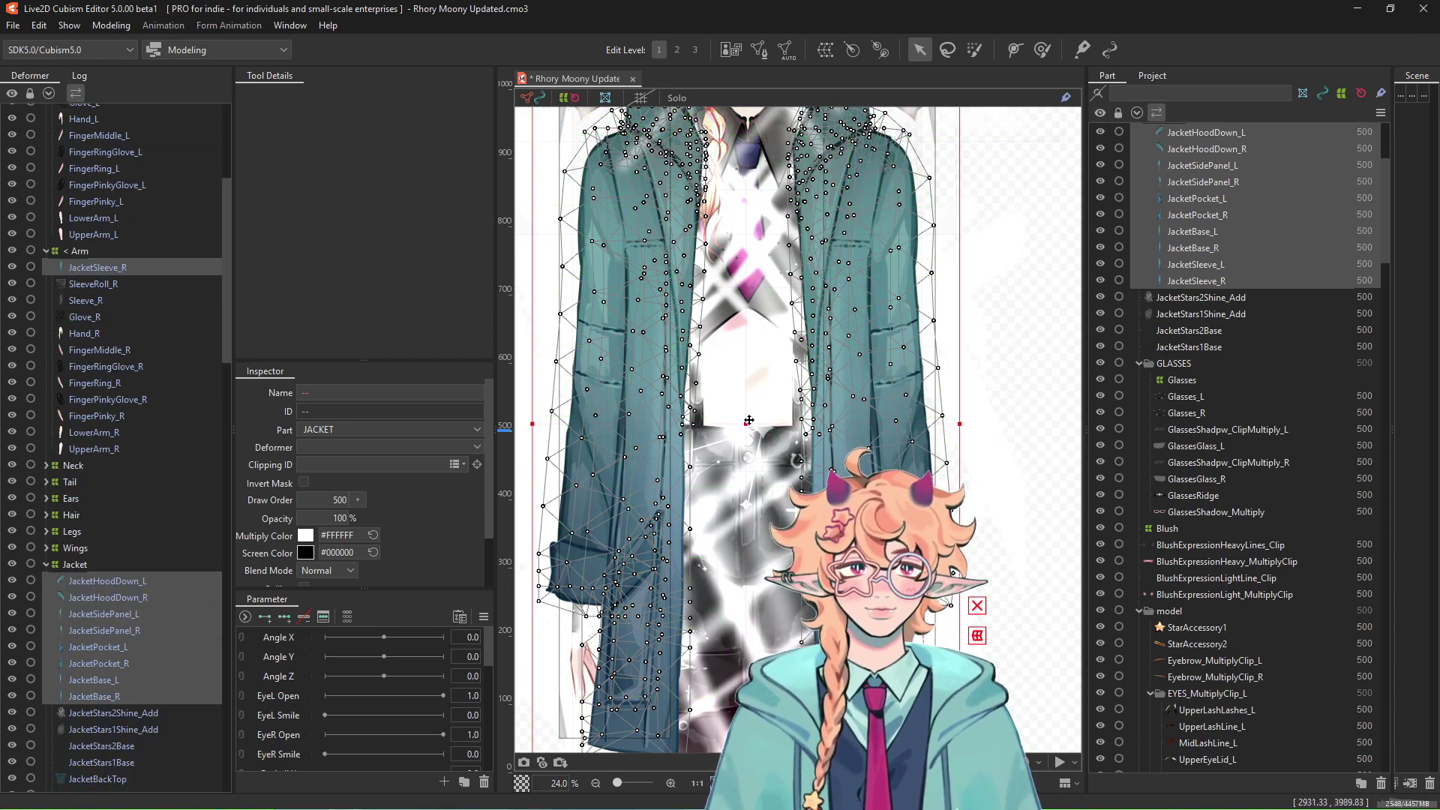
pyautogui.moveTo(750, 420); pyautogui.dragTo(826, 438)
pyautogui.hotkey('ctrl', 'z')
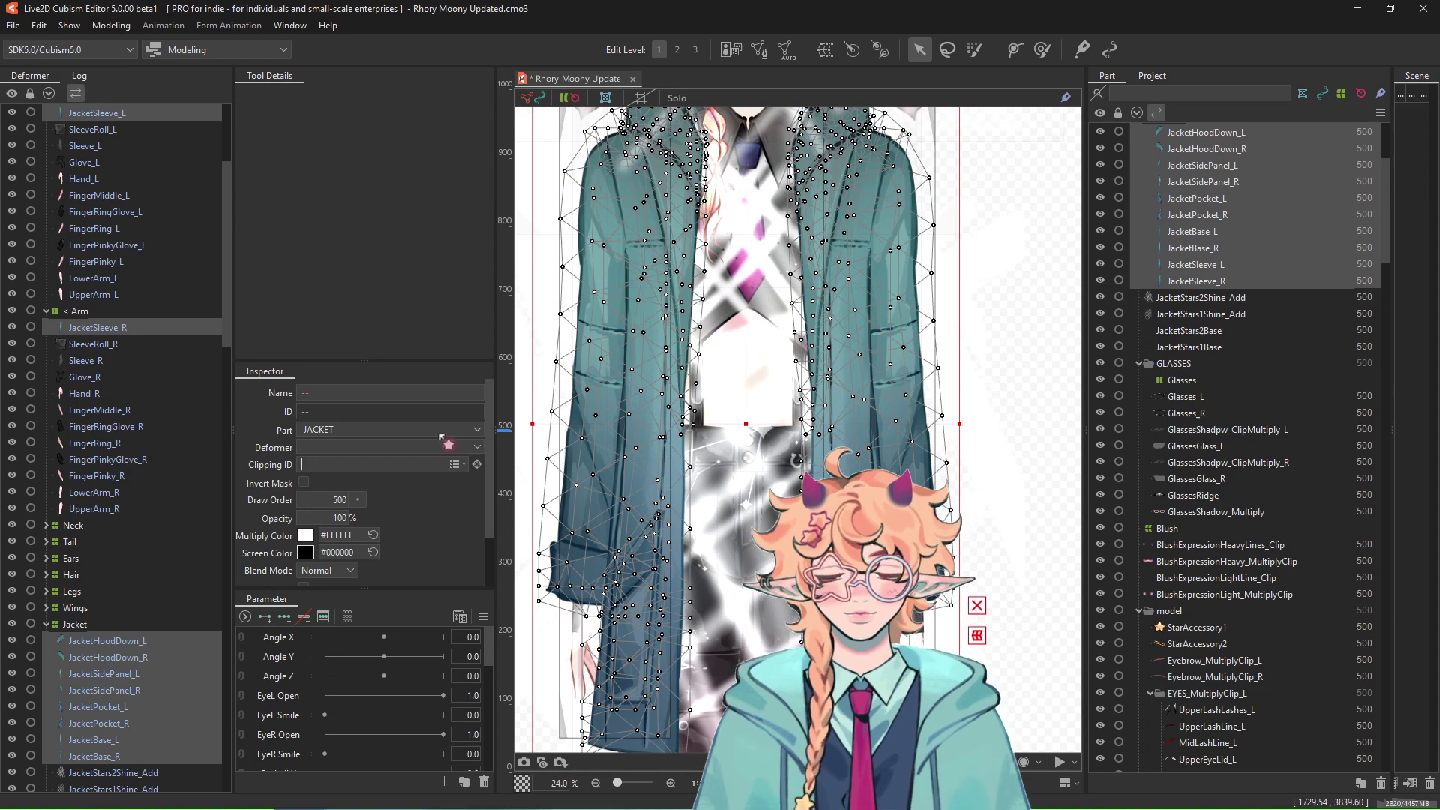
pyautogui.write('JacketStars1Base, ArtMesh')
pyautogui.press('Return')
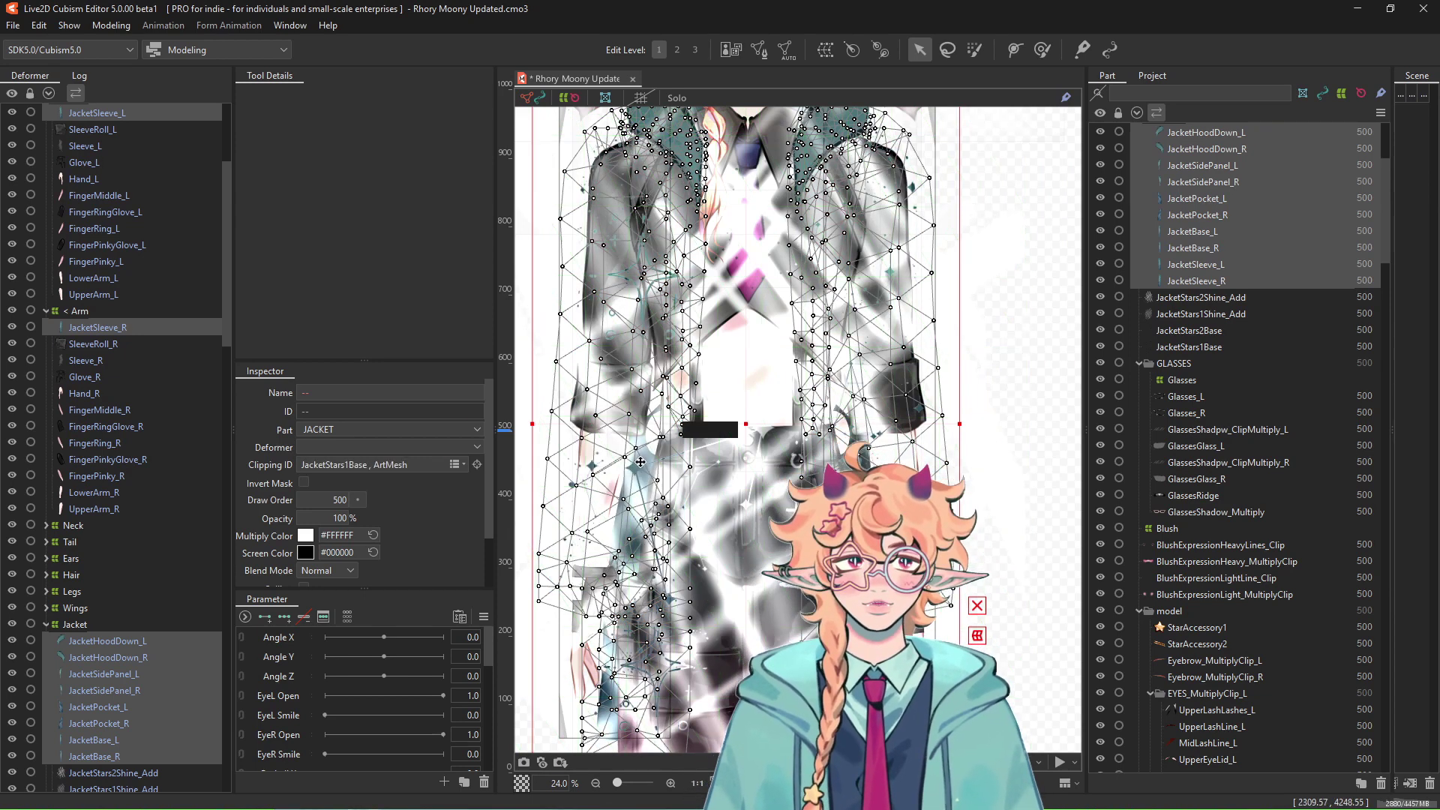
pyautogui.click(304, 482)
# Step: Check the inverted clipping on both jacket sleeves and every mesh from JacketHoodDown_L to JacketBase_R, then drop that selection
pyautogui.scroll(-2, 753, 589)
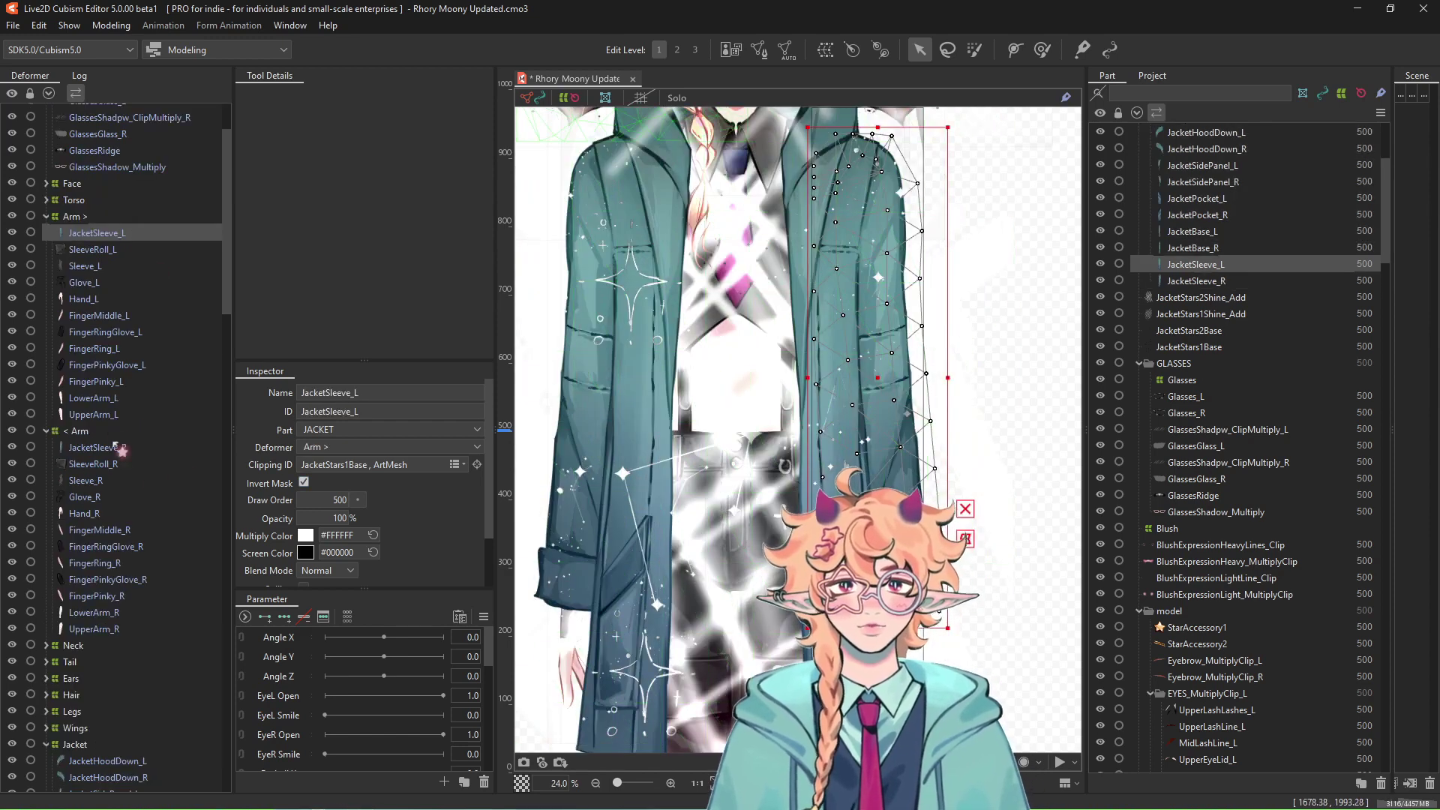
pyautogui.keyDown('ctrl'); pyautogui.click(114, 447); pyautogui.keyUp('ctrl')
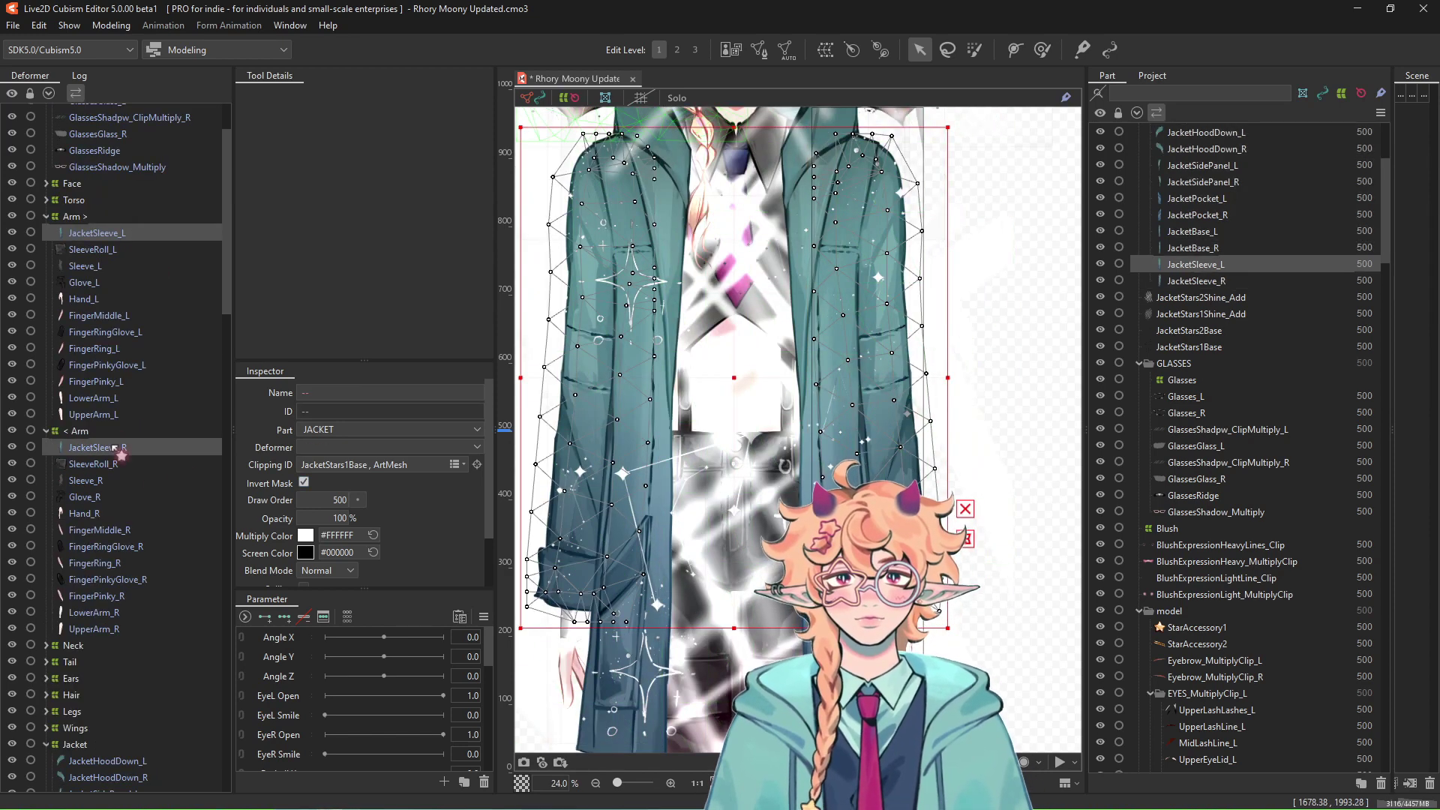
pyautogui.scroll(-4, 120, 450)
pyautogui.keyDown('ctrl'); pyautogui.click(162, 521); pyautogui.keyUp('ctrl')
pyautogui.keyDown('ctrl'); pyautogui.click(158, 537); pyautogui.keyUp('ctrl')
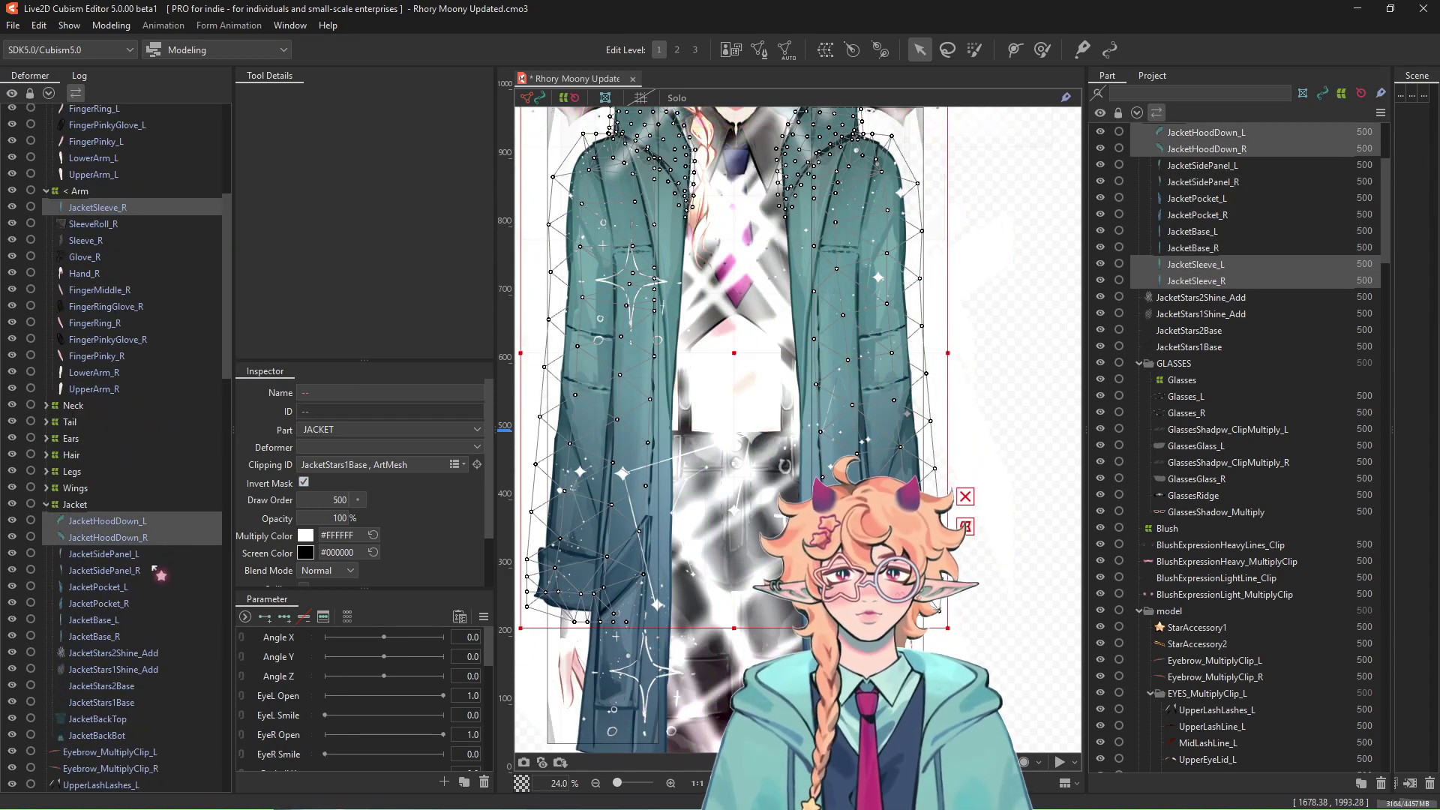
pyautogui.keyDown('ctrl'); pyautogui.click(149, 553); pyautogui.keyUp('ctrl')
pyautogui.keyDown('ctrl'); pyautogui.click(148, 570); pyautogui.keyUp('ctrl')
pyautogui.keyDown('ctrl'); pyautogui.click(147, 586); pyautogui.keyUp('ctrl')
pyautogui.keyDown('ctrl'); pyautogui.click(146, 603); pyautogui.keyUp('ctrl')
pyautogui.keyDown('ctrl'); pyautogui.click(145, 619); pyautogui.keyUp('ctrl')
pyautogui.keyDown('ctrl'); pyautogui.click(143, 636); pyautogui.keyUp('ctrl')
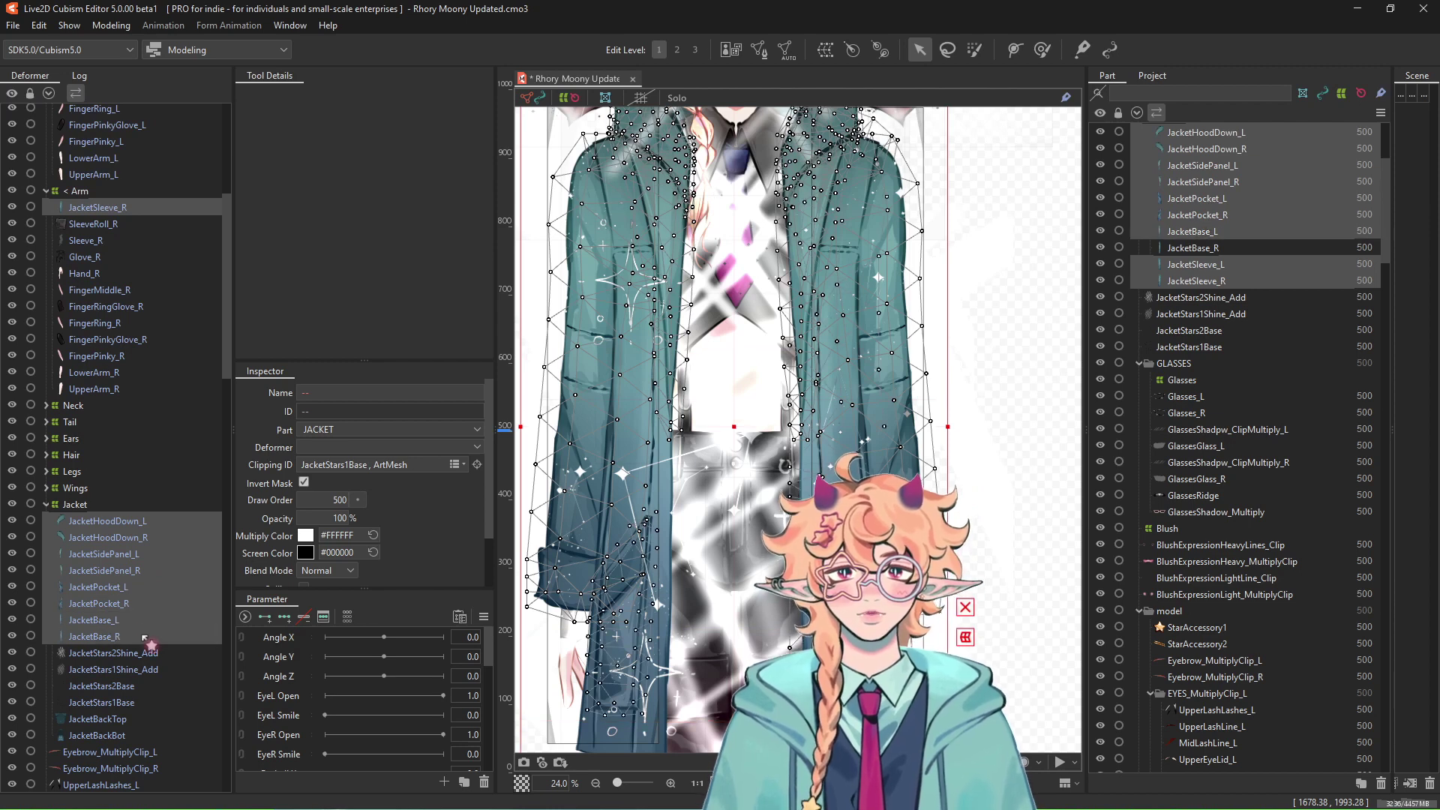
pyautogui.scroll(-2, 143, 576)
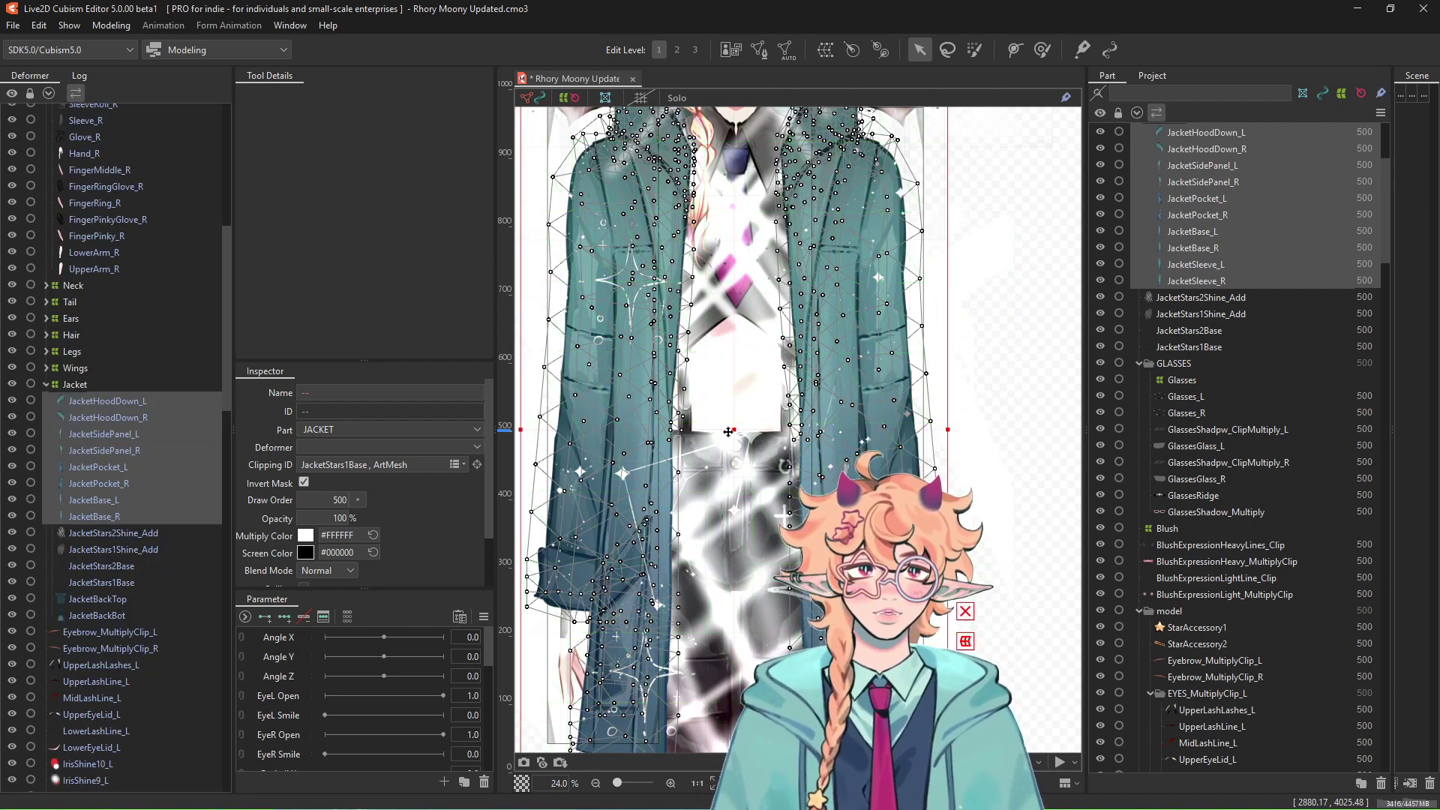
pyautogui.scroll(4, 187, 541)
pyautogui.click(188, 531)
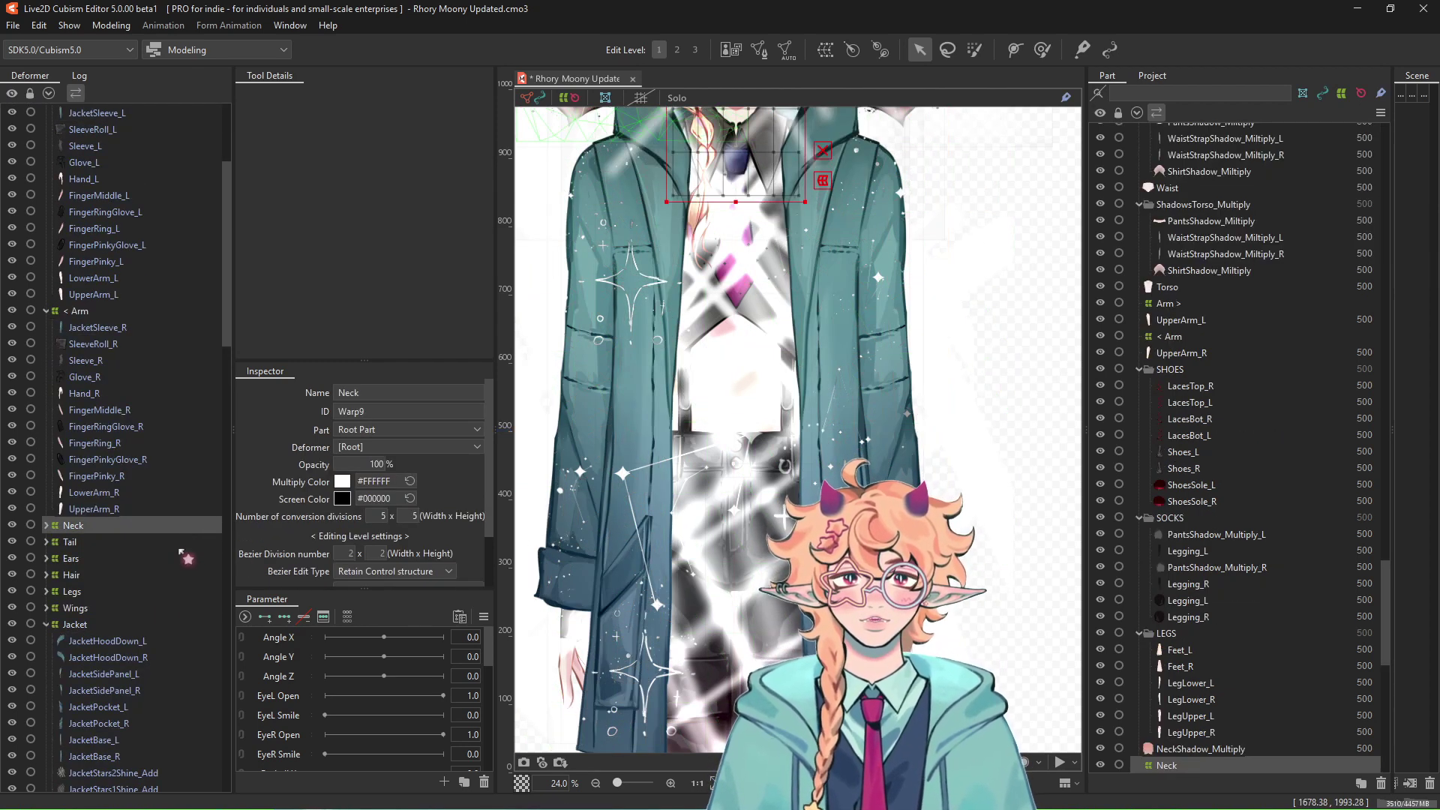
# Step: Set the clipping ID of JacketStars2Shine_Add, JacketStars1Shine_Add, JacketStars2Base and JacketStars1Base to the copied jacket mesh IDs, from JacketSleeve_L through JacketBase_R
pyautogui.scroll(-4, 169, 570)
pyautogui.click(155, 534)
pyautogui.scroll(-1, 172, 550)
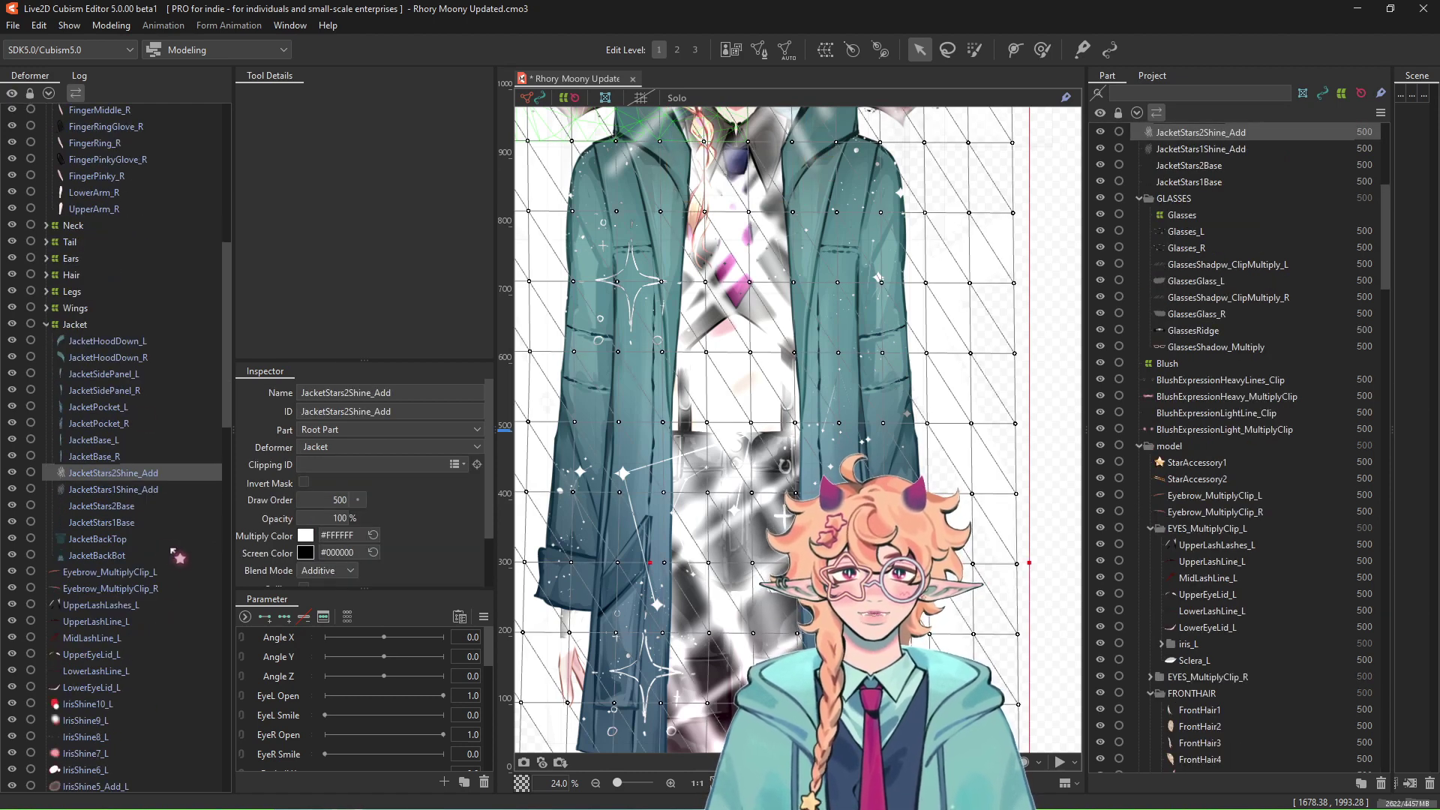
pyautogui.keyDown('shift'); pyautogui.click(145, 523); pyautogui.keyUp('shift')
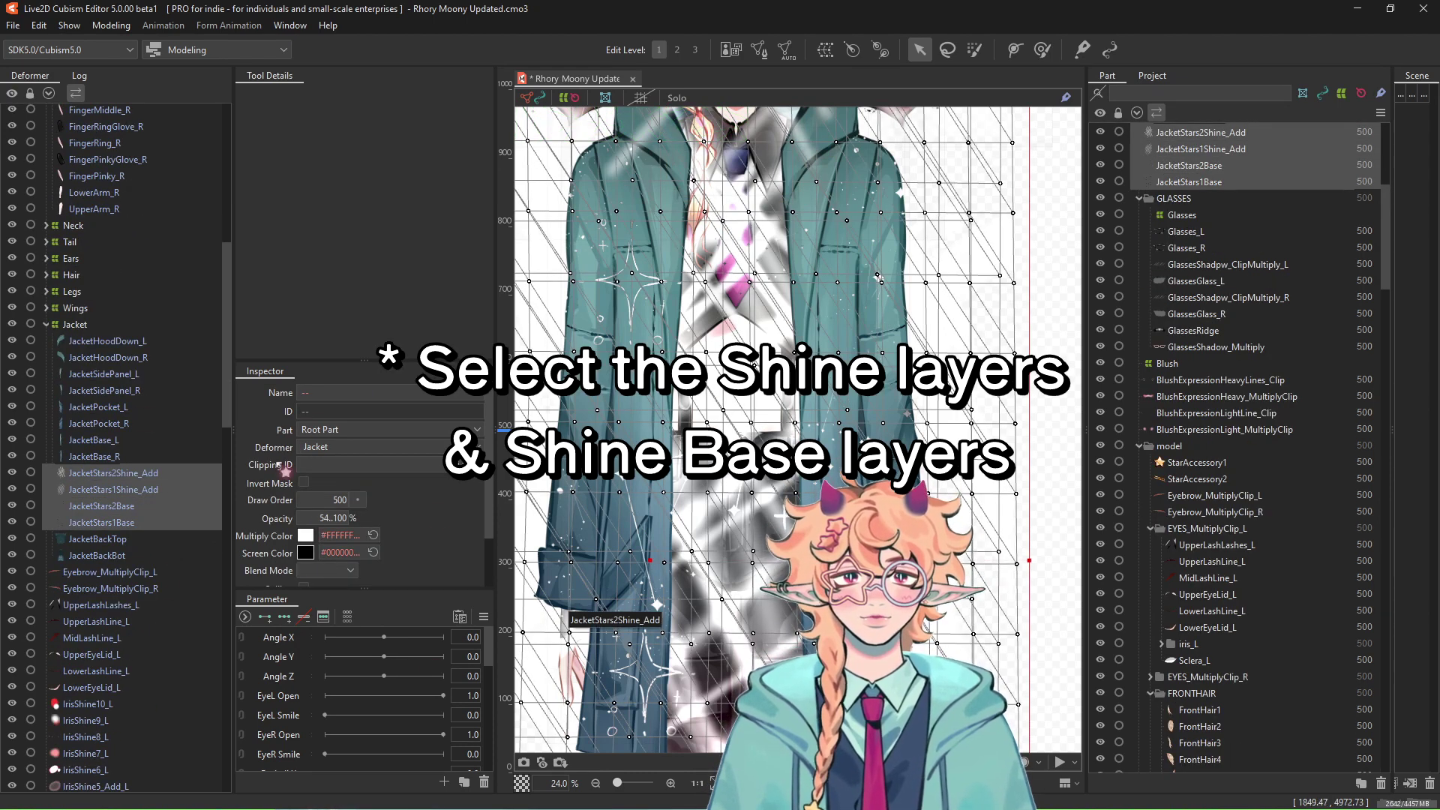
pyautogui.click(342, 469)
pyautogui.hotkey('ctrl', 'v')
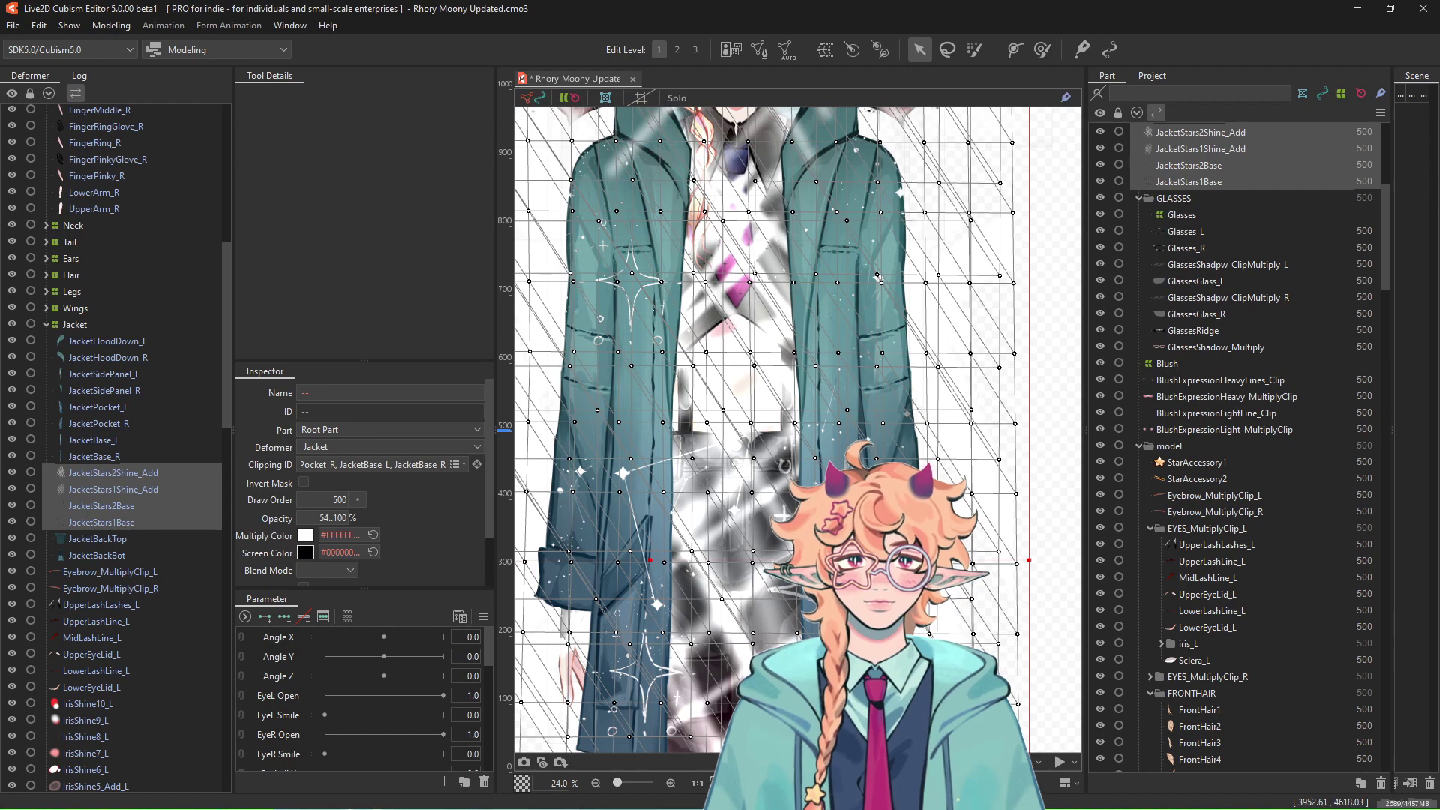
pyautogui.press('Return')
pyautogui.scroll(-2, 757, 511)
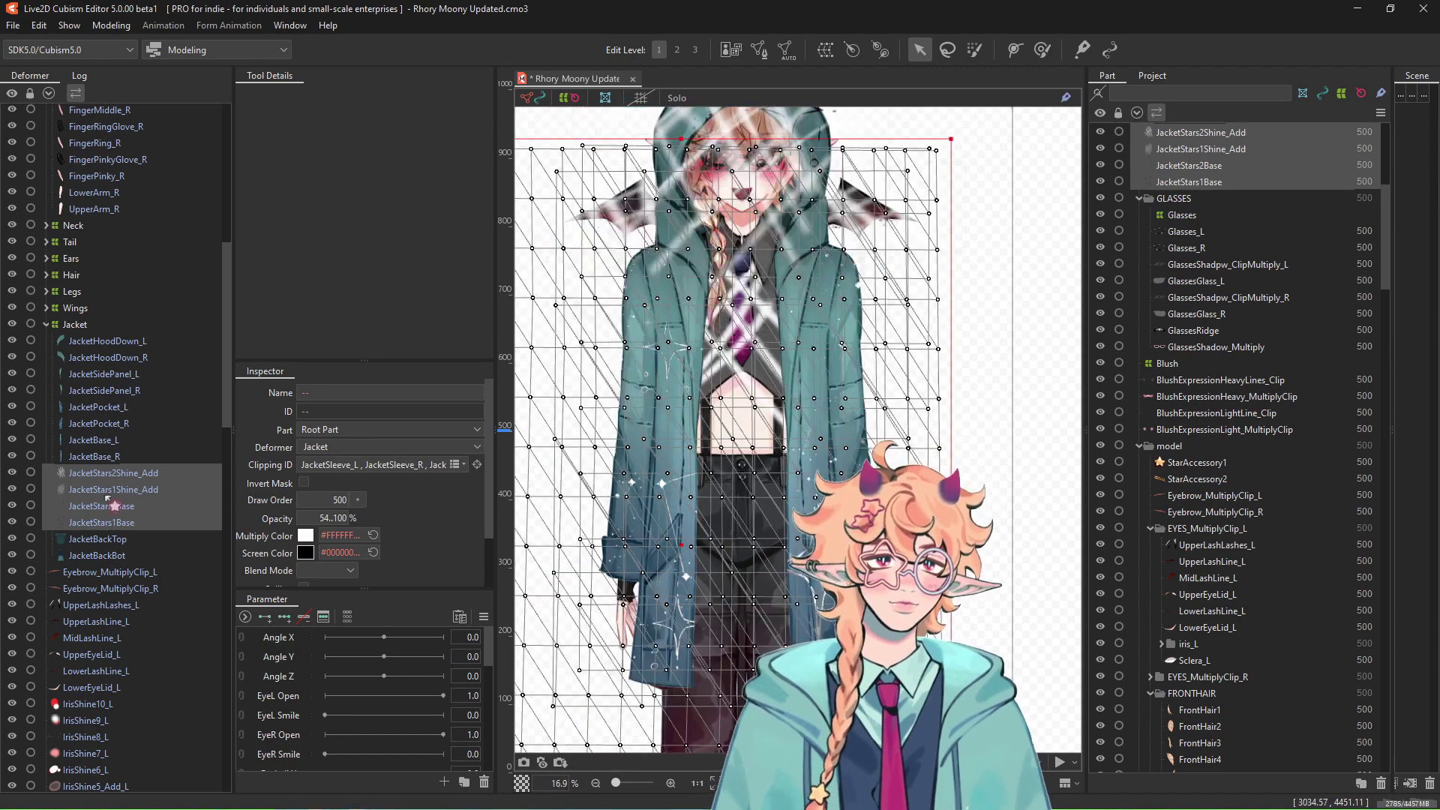
# Step: Move JacketStars2Shine_Add and JacketStars1Shine_Add together up and to the left across the jacket
pyautogui.click(115, 477)
pyautogui.keyDown('shift'); pyautogui.click(121, 489); pyautogui.keyUp('shift')
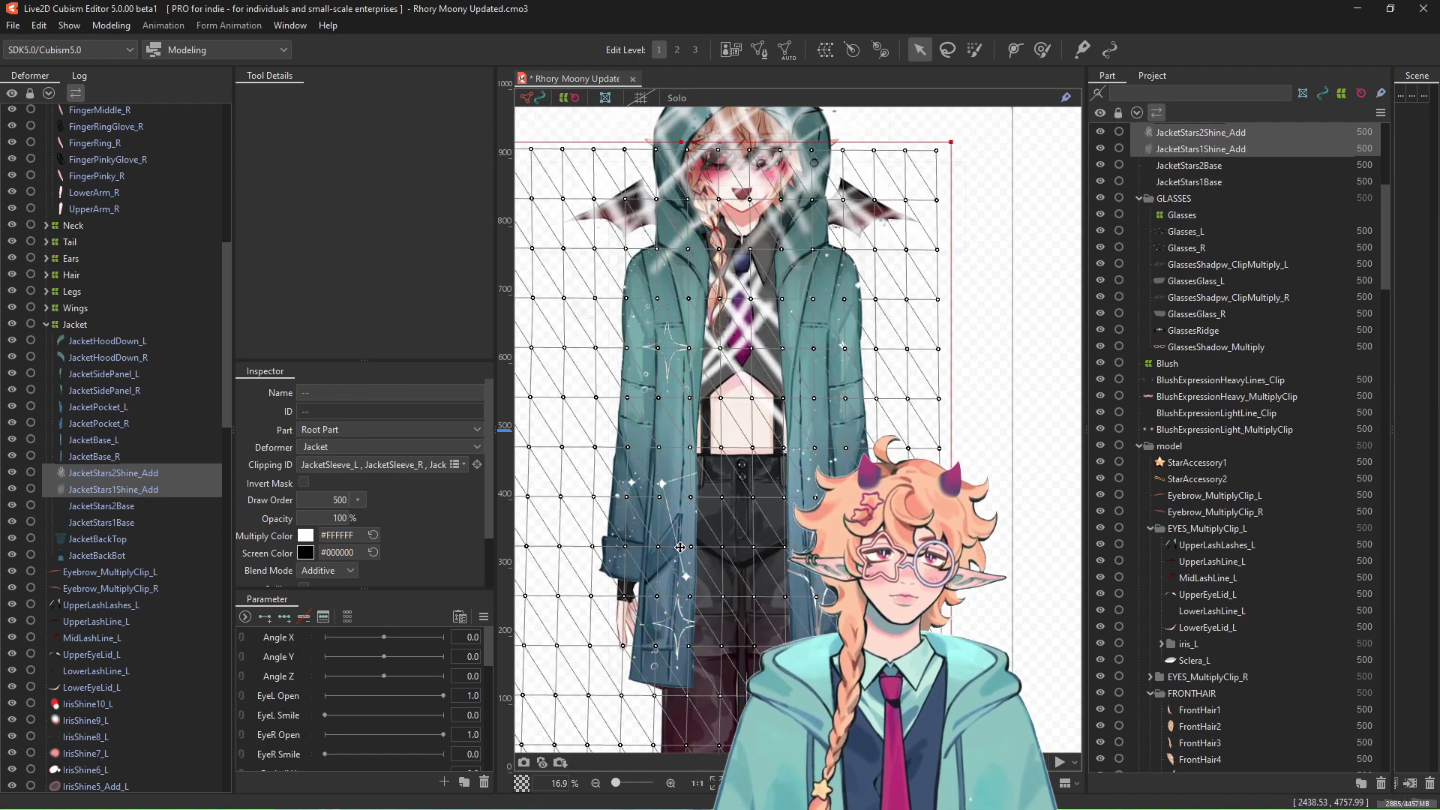
pyautogui.moveTo(677, 548); pyautogui.dragTo(643, 493)
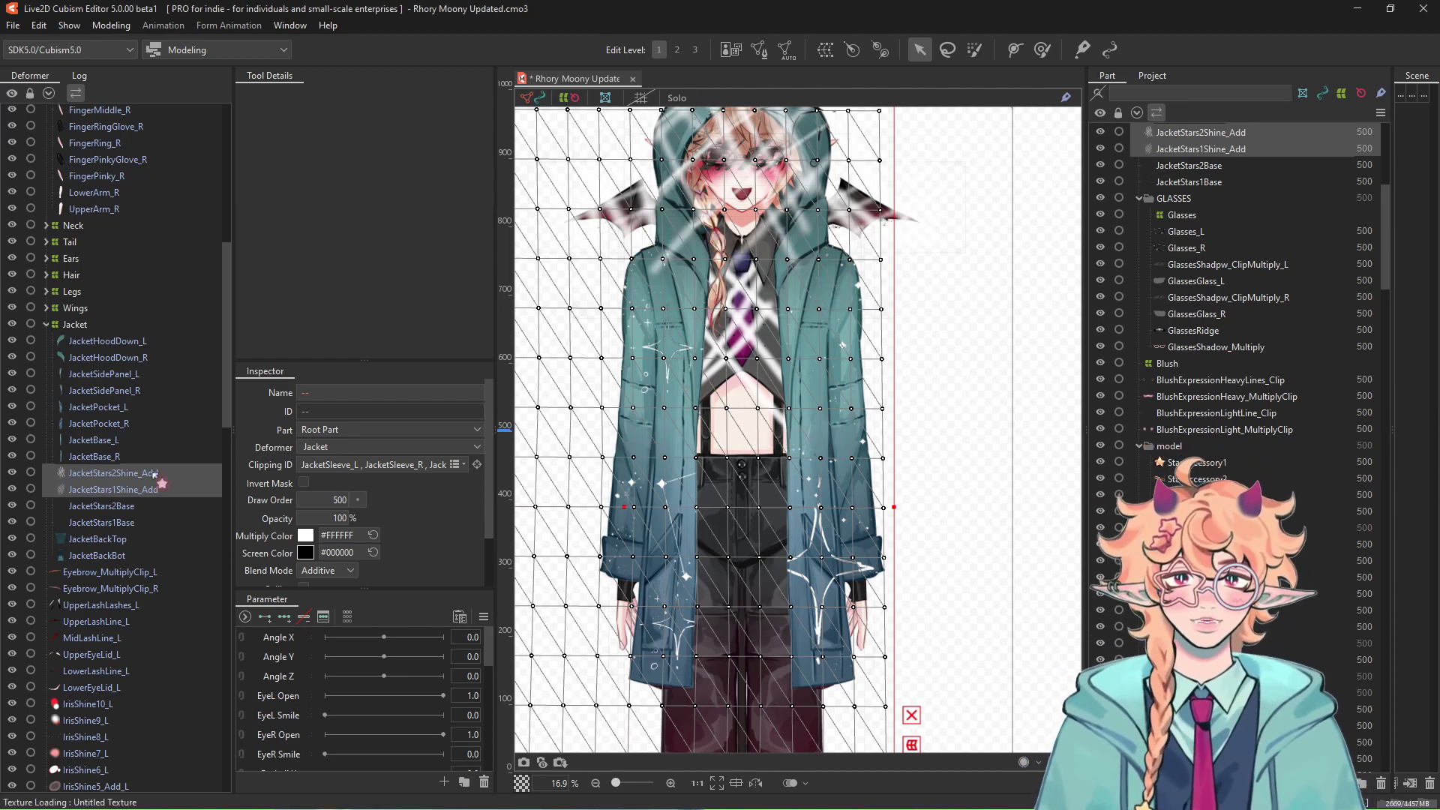
# Step: Set the opacity of JacketStars2Base and JacketStars1Base to 0%
pyautogui.click(105, 505)
pyautogui.keyDown('shift'); pyautogui.click(105, 522); pyautogui.keyUp('shift')
pyautogui.moveTo(337, 518); pyautogui.dragTo(298, 518)
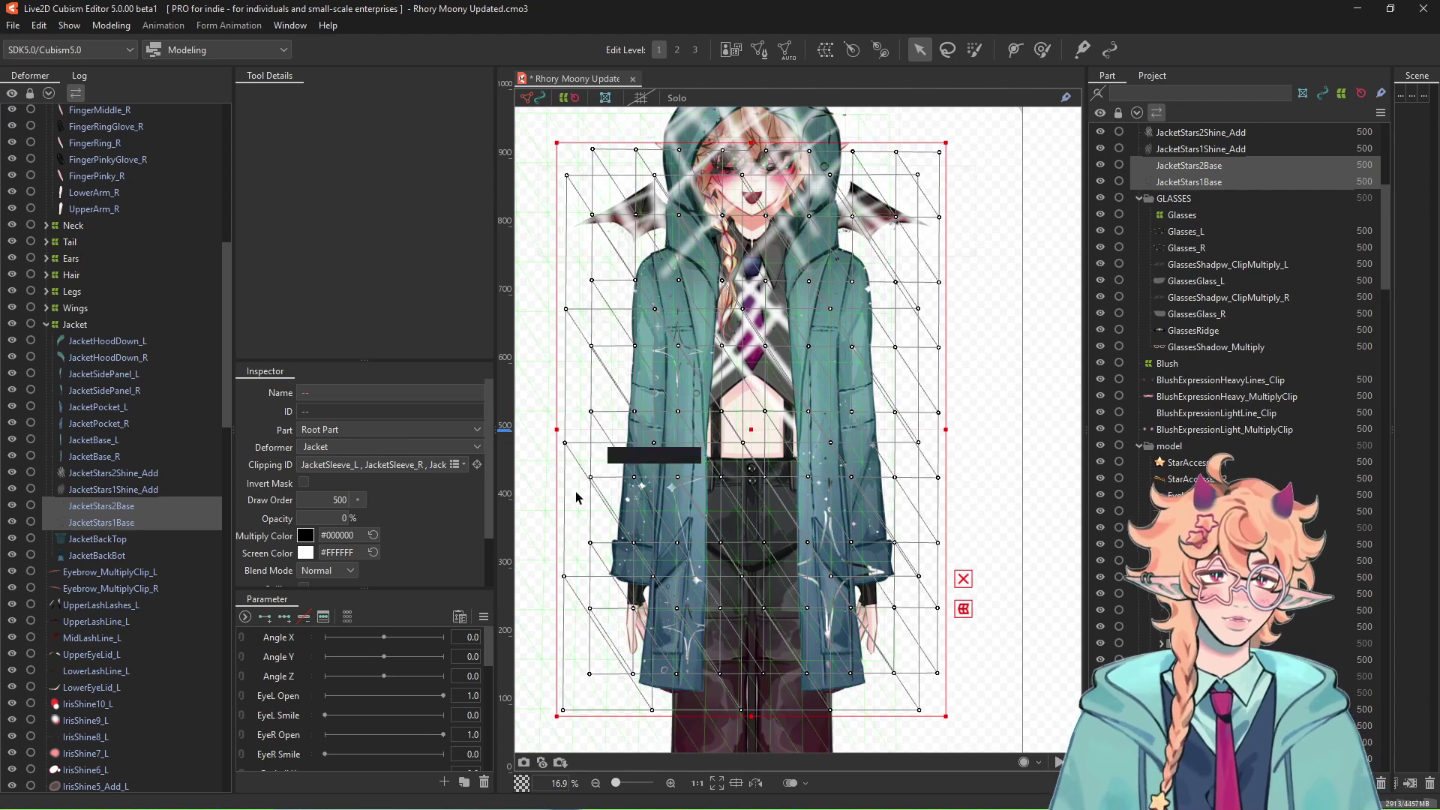
# Step: Select both JacketStars shine meshes, try shifting them sideways beneath the star cutouts, and undo the move
pyautogui.click(105, 473)
pyautogui.keyDown('shift'); pyautogui.click(105, 489); pyautogui.keyUp('shift')
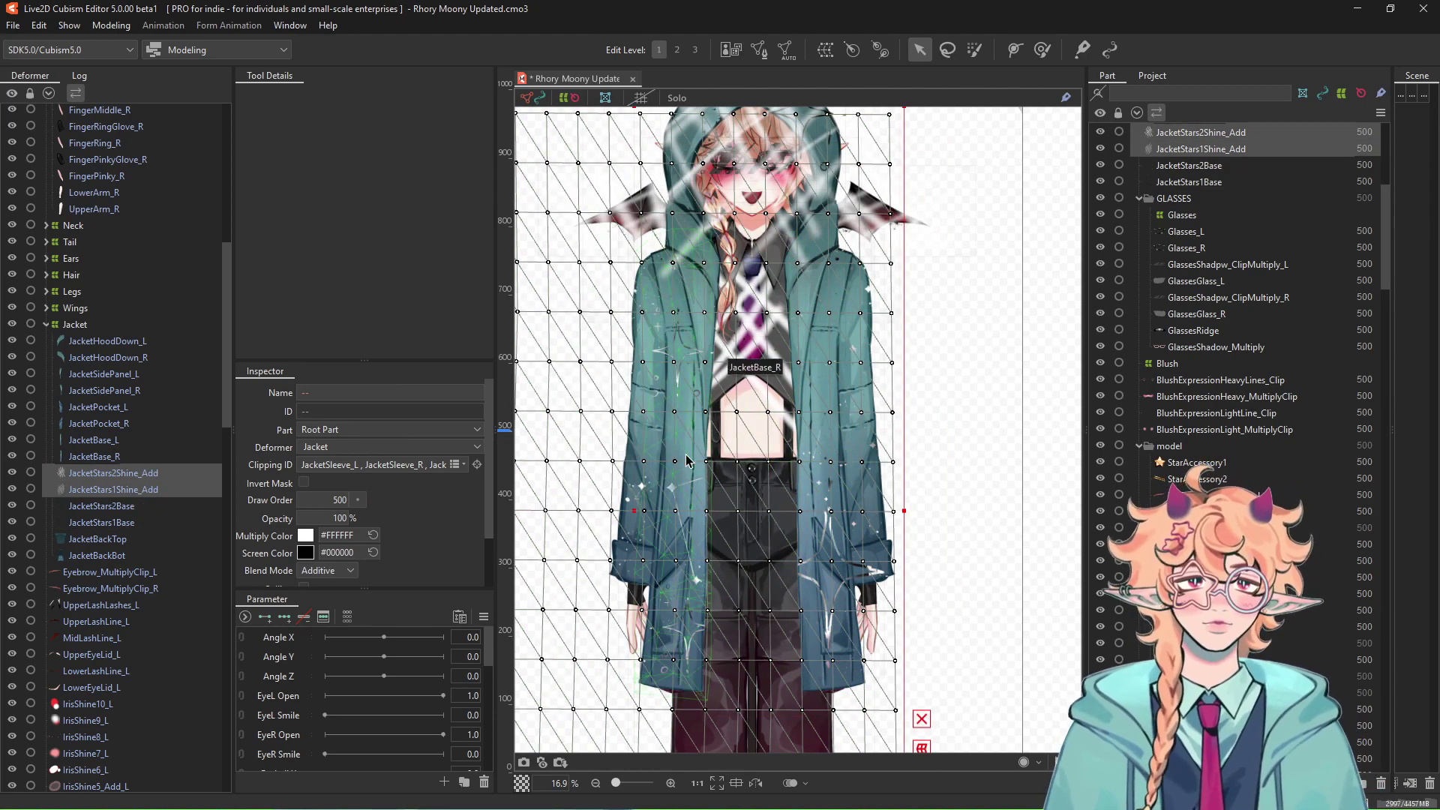
pyautogui.moveTo(642, 508); pyautogui.dragTo(767, 495)
pyautogui.hotkey('ctrl', 'z')
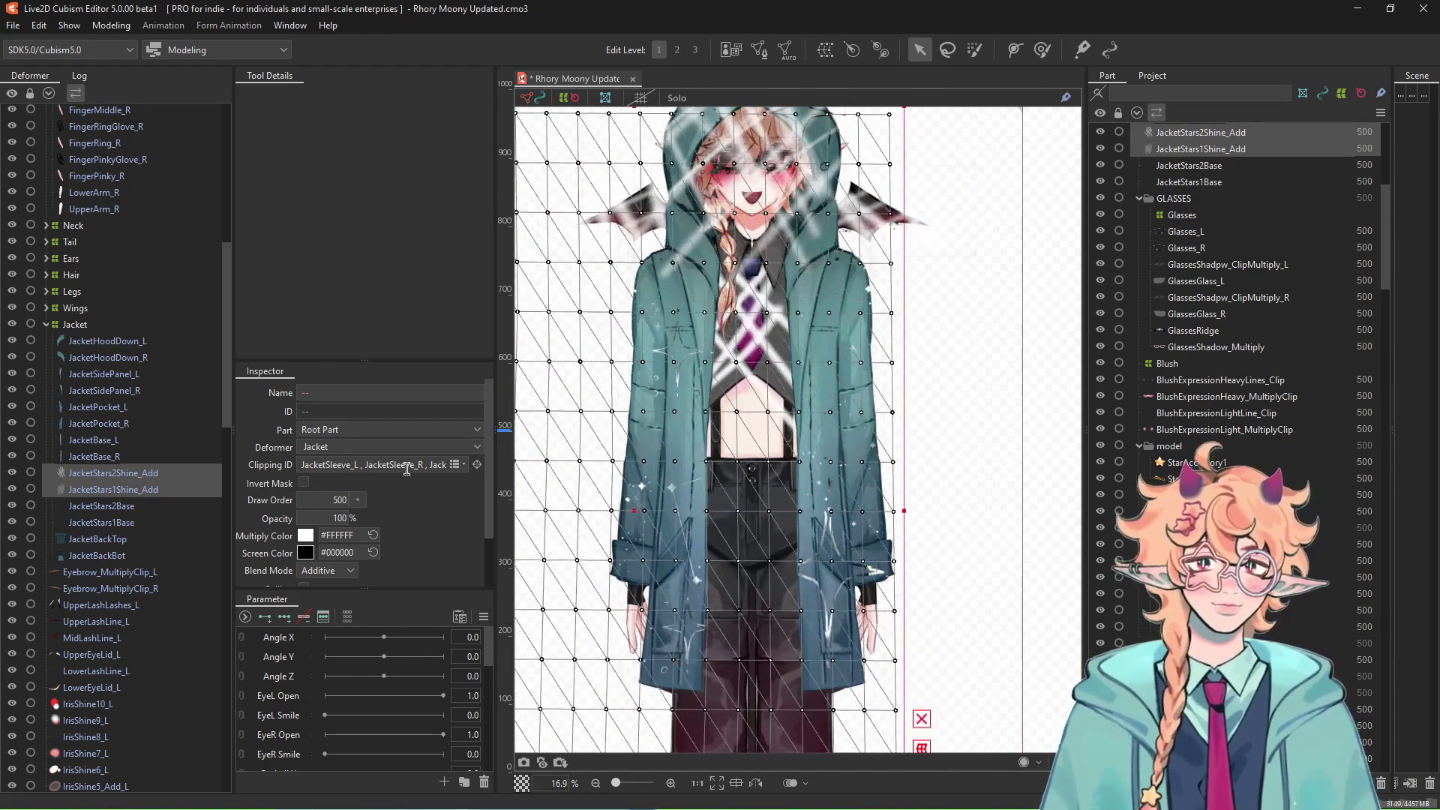
# Step: Set the opacity of JacketStars2Base and JacketStars1Base to 70%
pyautogui.click(139, 513)
pyautogui.click(140, 505)
pyautogui.keyDown('shift'); pyautogui.click(140, 522); pyautogui.keyUp('shift')
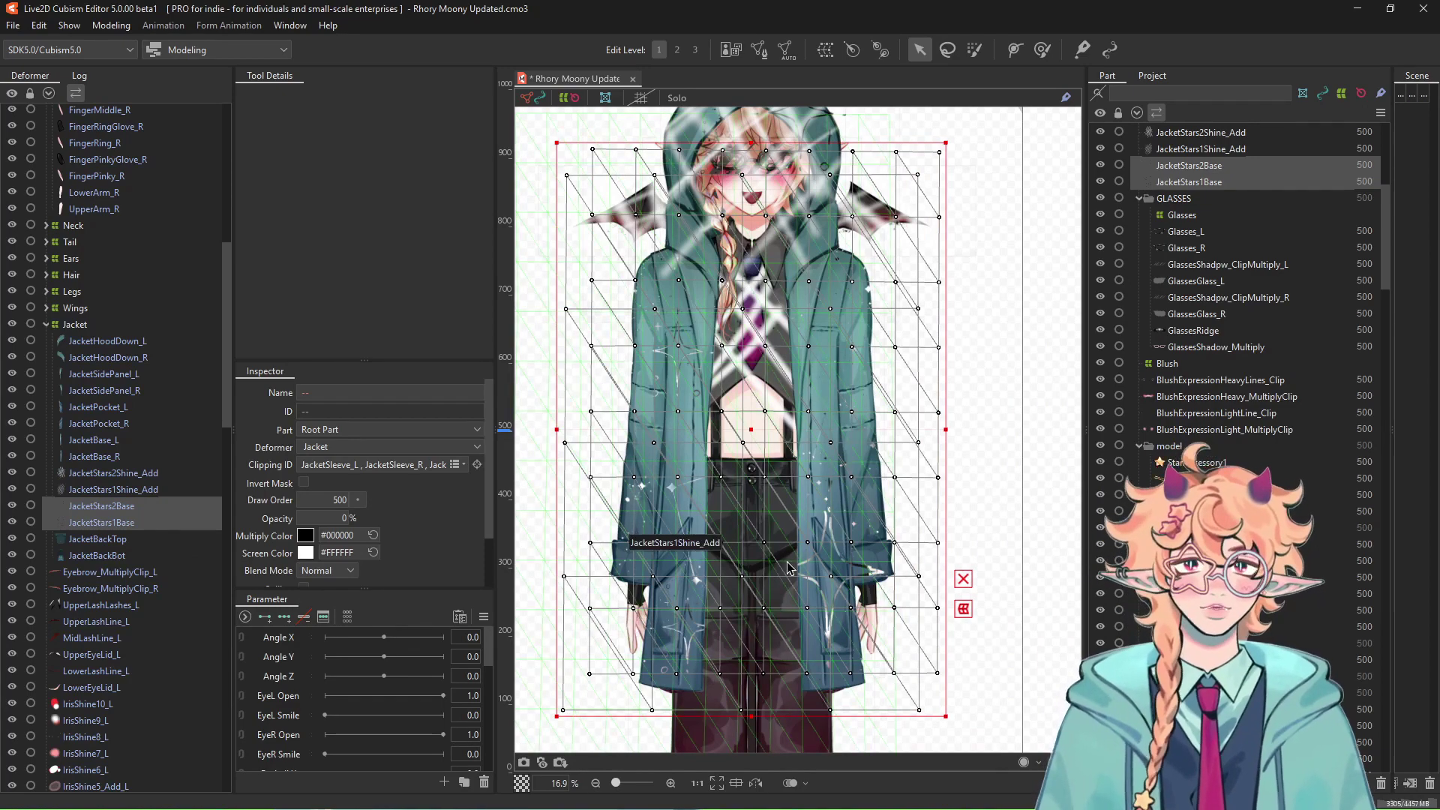
pyautogui.scroll(2, 813, 559)
pyautogui.scroll(8, 812, 560)
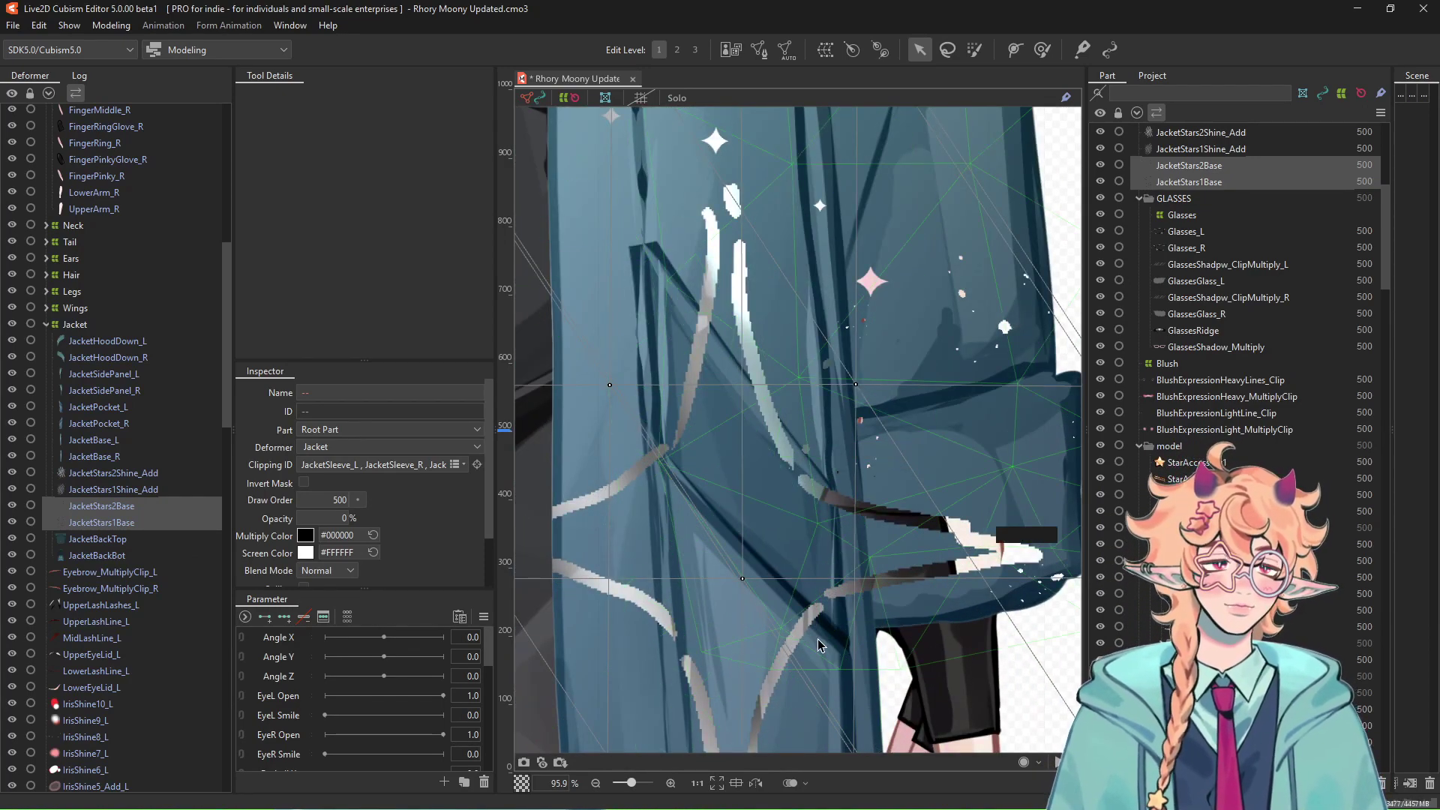
pyautogui.moveTo(345, 522); pyautogui.dragTo(387, 522)
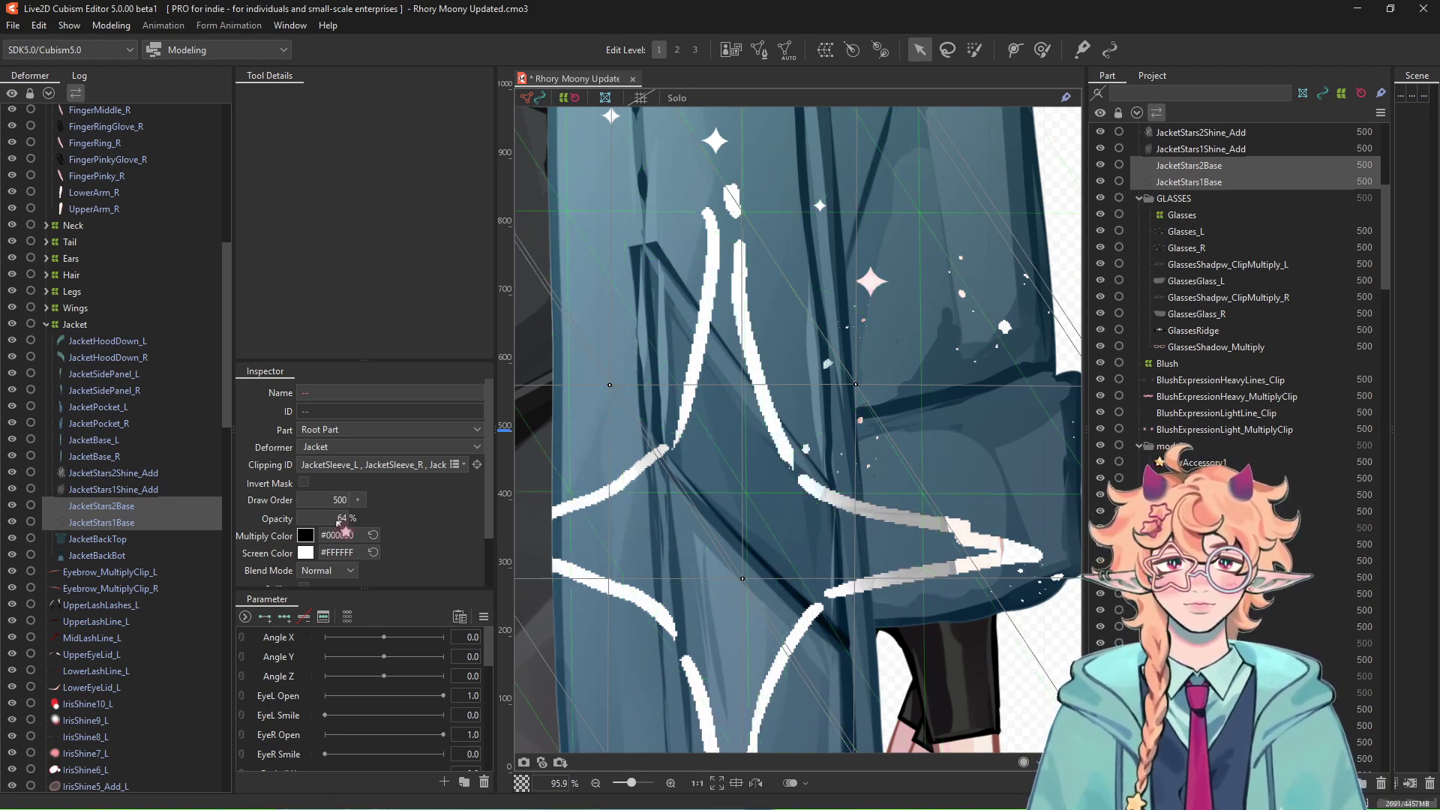
pyautogui.scroll(-8, 959, 465)
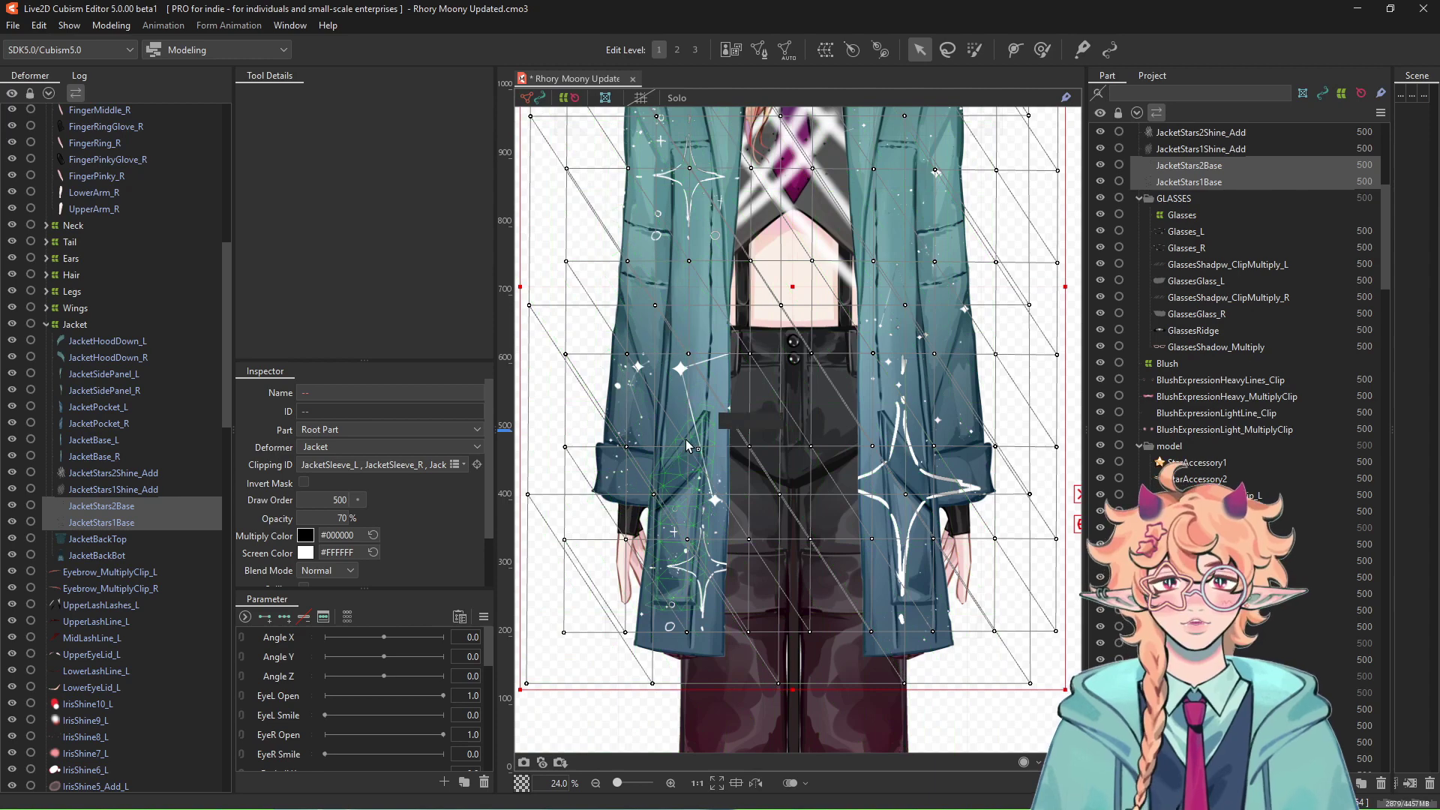
# Step: Change the screen color of the two JacketStars base meshes to the blue #1289FF
pyautogui.moveTo(812, 409); pyautogui.dragTo(774, 420)
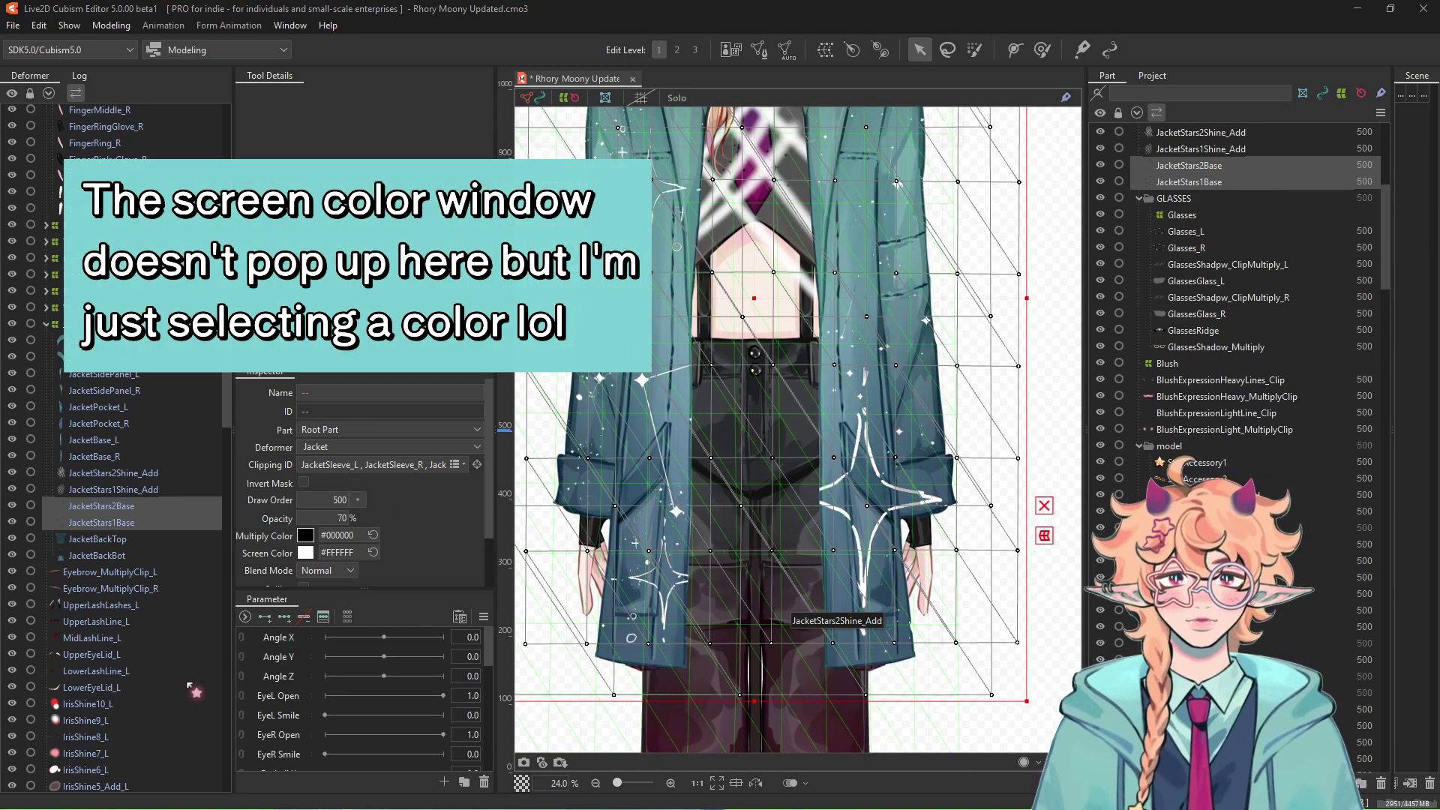
pyautogui.moveTo(227, 629); pyautogui.dragTo(276, 578)
pyautogui.moveTo(210, 684)
pyautogui.mouseDown()
pyautogui.moveTo(223, 685)
pyautogui.moveTo(200, 685)
pyautogui.mouseUp()
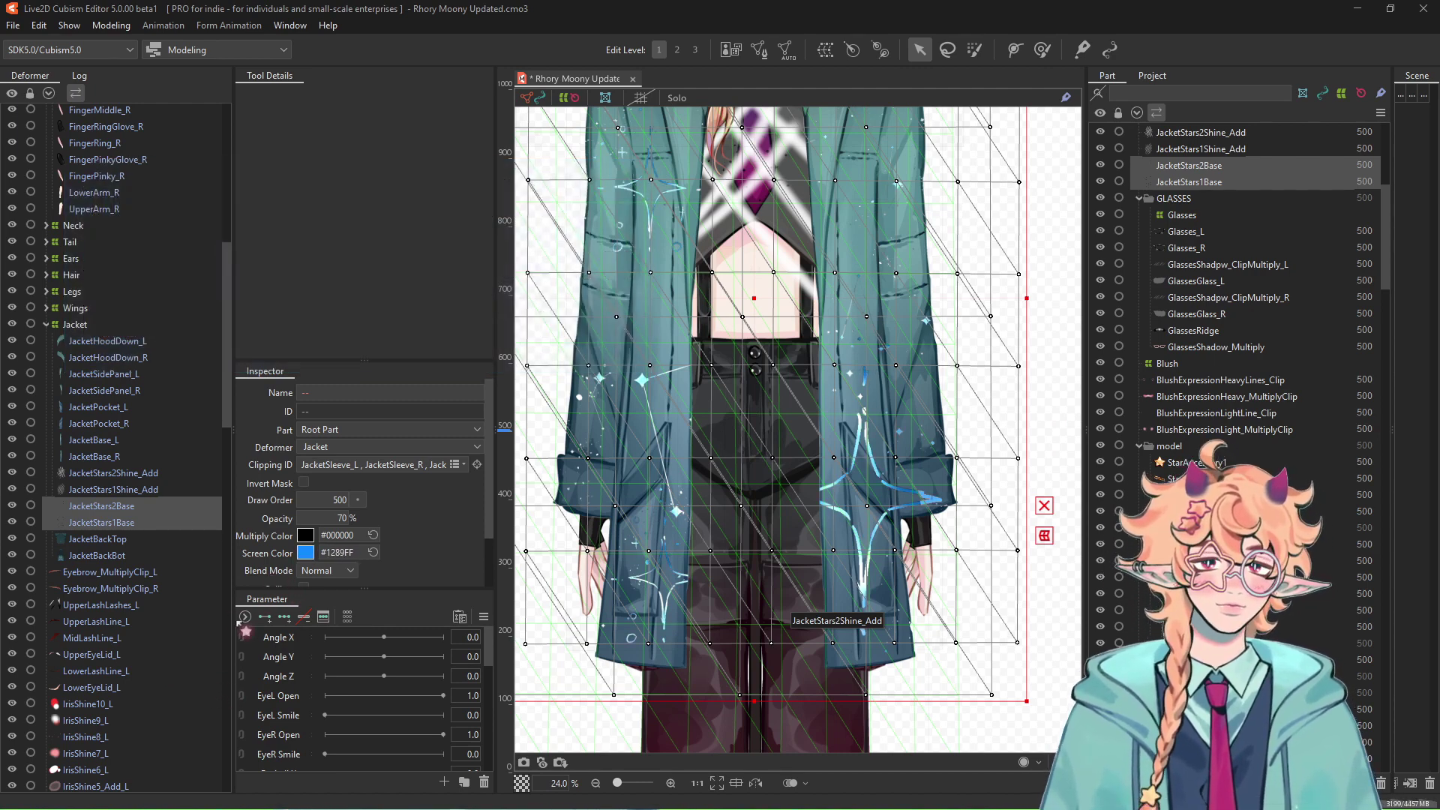
# Step: Try moving JacketStars1Shine_Add and JacketStars2Shine_Add across the blue-tinted stars, undo the move, and clear the selection
pyautogui.click(140, 492)
pyautogui.keyDown('ctrl'); pyautogui.click(148, 476); pyautogui.keyUp('ctrl')
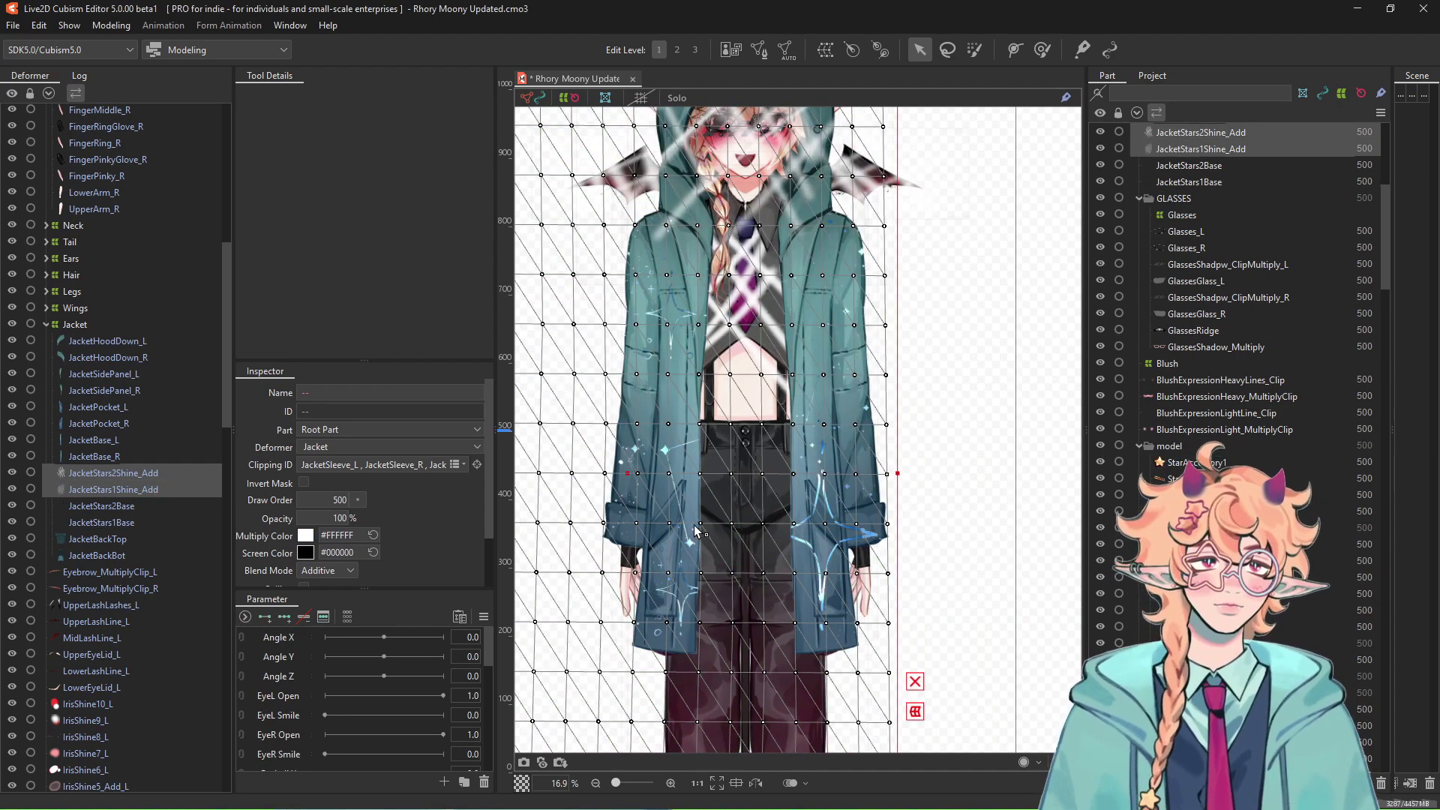
pyautogui.moveTo(637, 474)
pyautogui.mouseDown()
pyautogui.moveTo(765, 492)
pyautogui.moveTo(587, 494)
pyautogui.moveTo(718, 495)
pyautogui.moveTo(624, 489)
pyautogui.mouseUp()
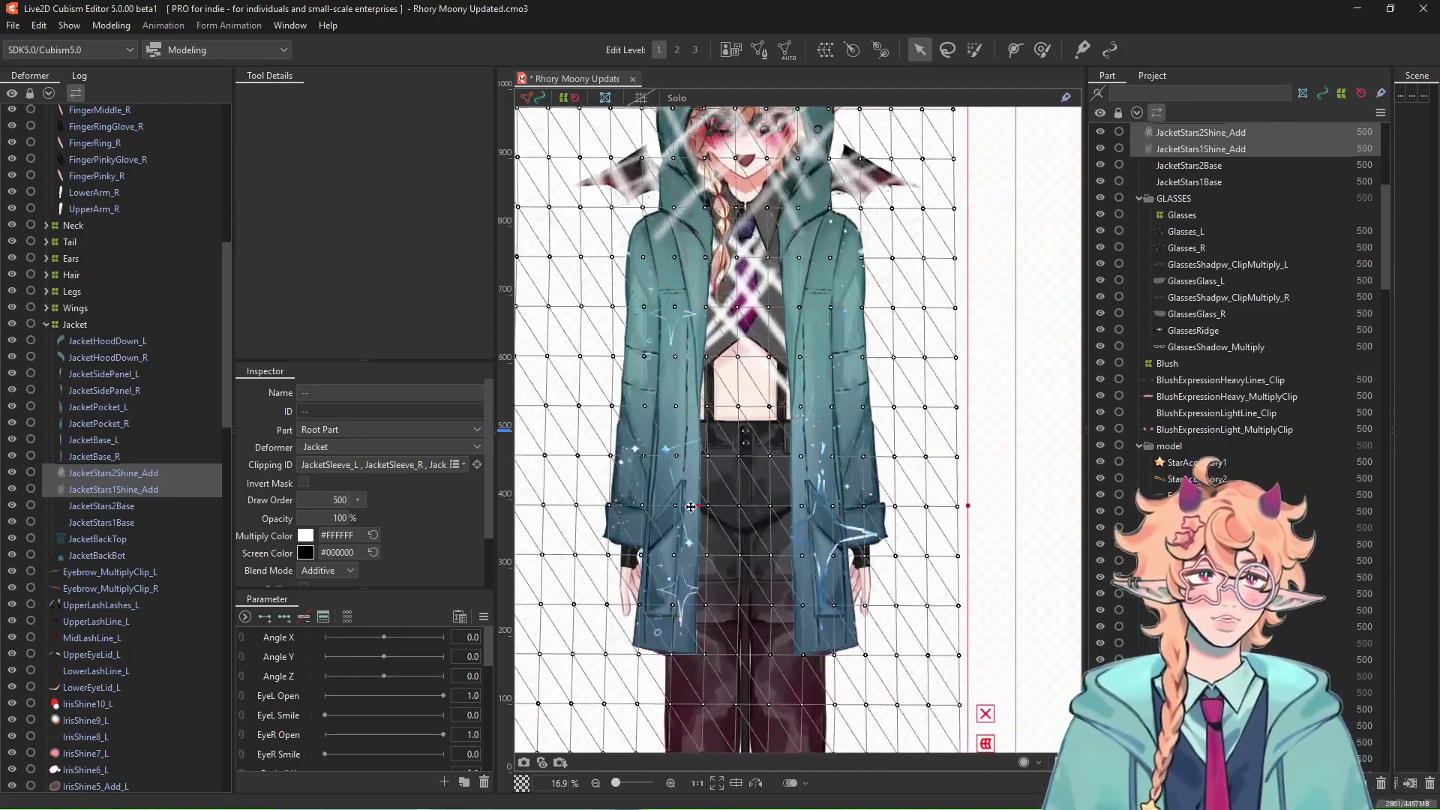
pyautogui.hotkey('ctrl', 'z')
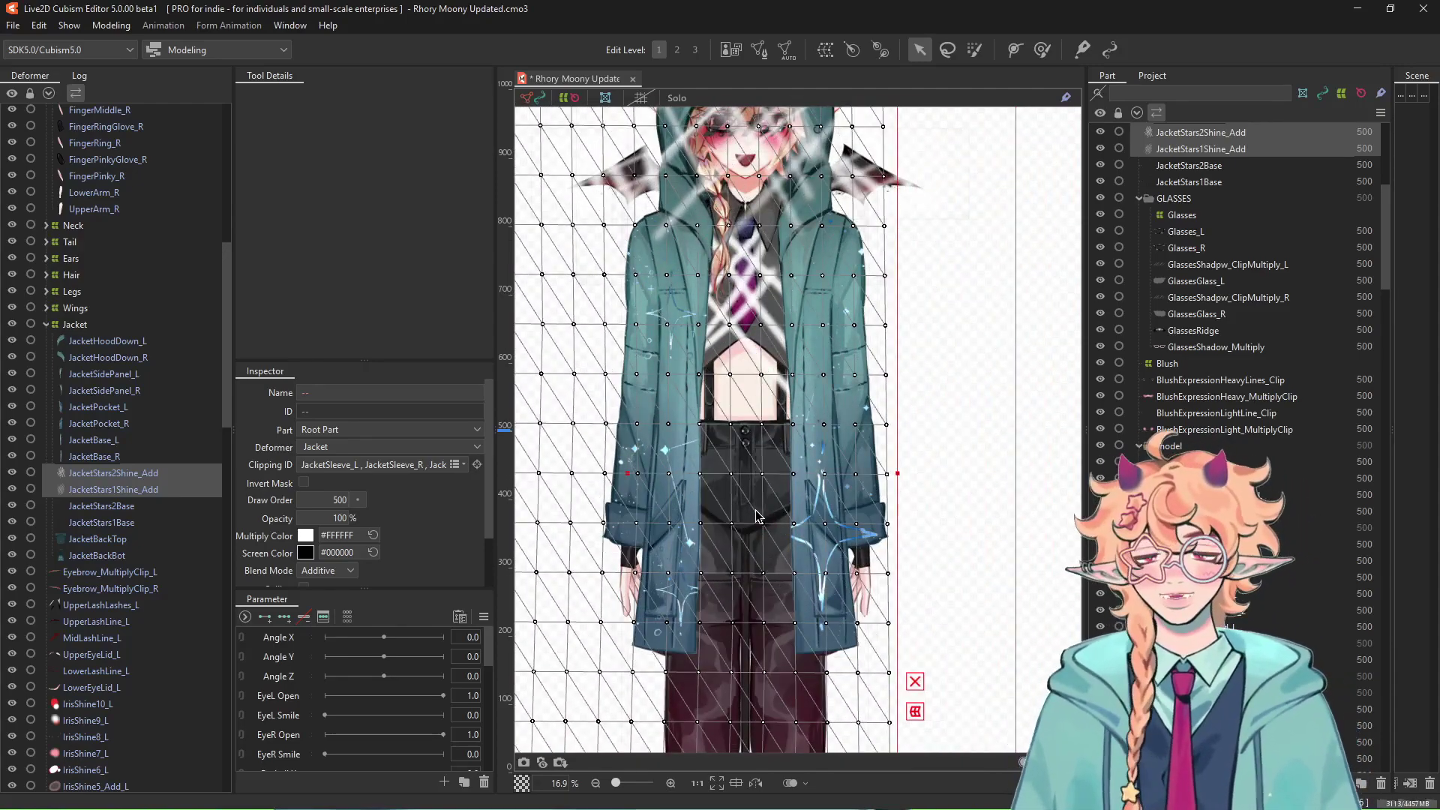
pyautogui.press('Escape')
pyautogui.scroll(2, 705, 501)
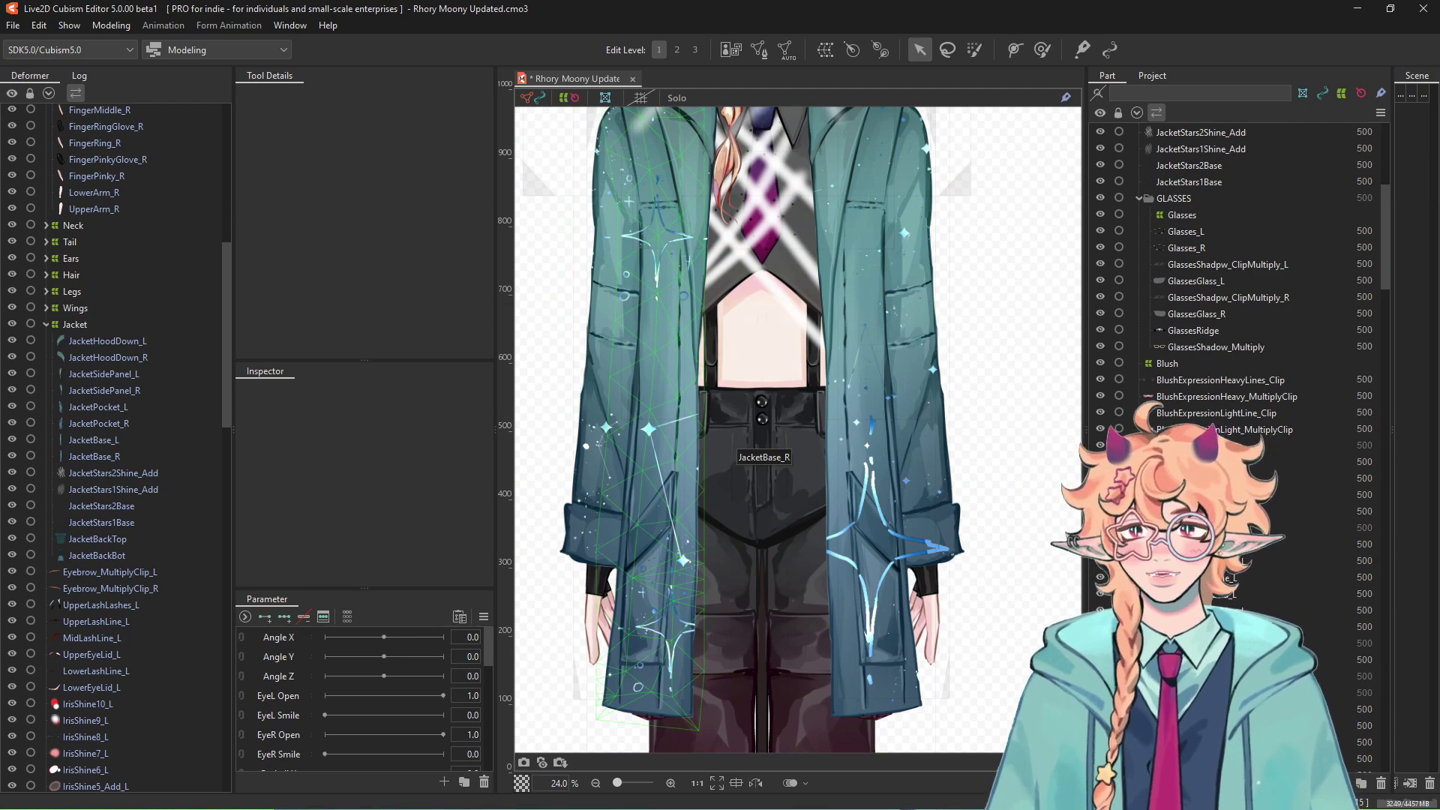